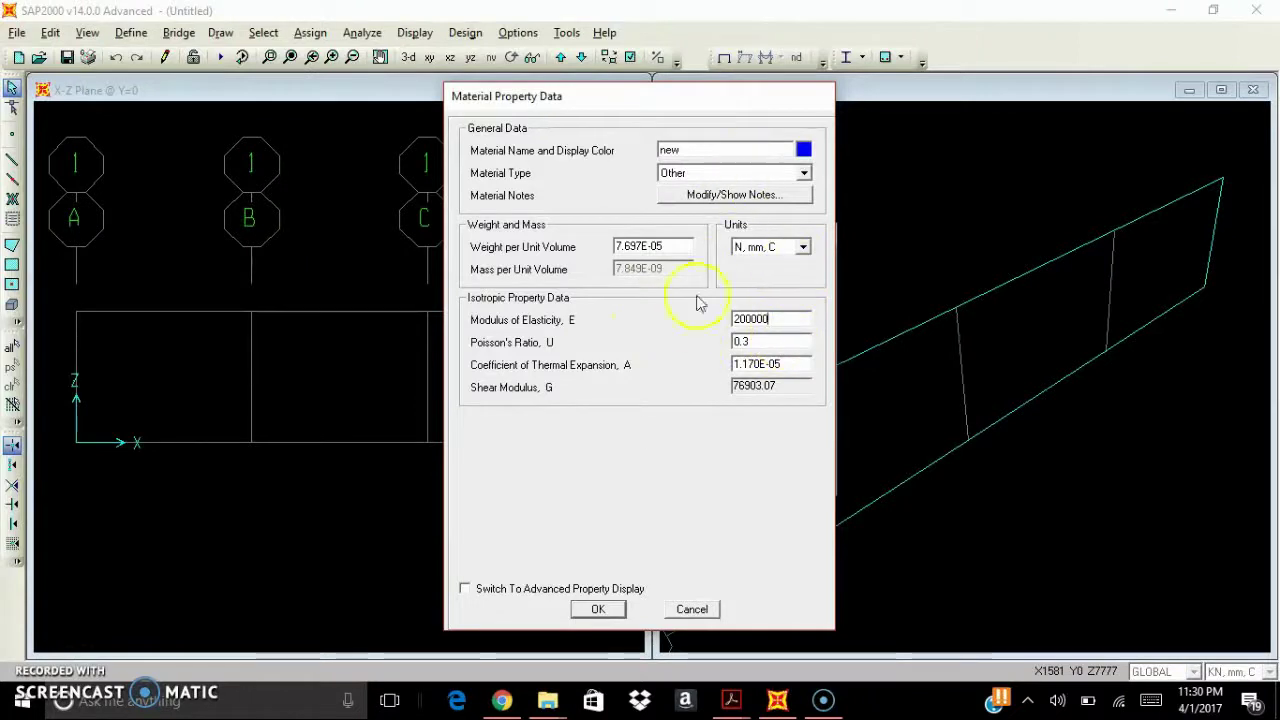
Step: Accept the property data of the material "new" and finish defining materials
click(600, 609)
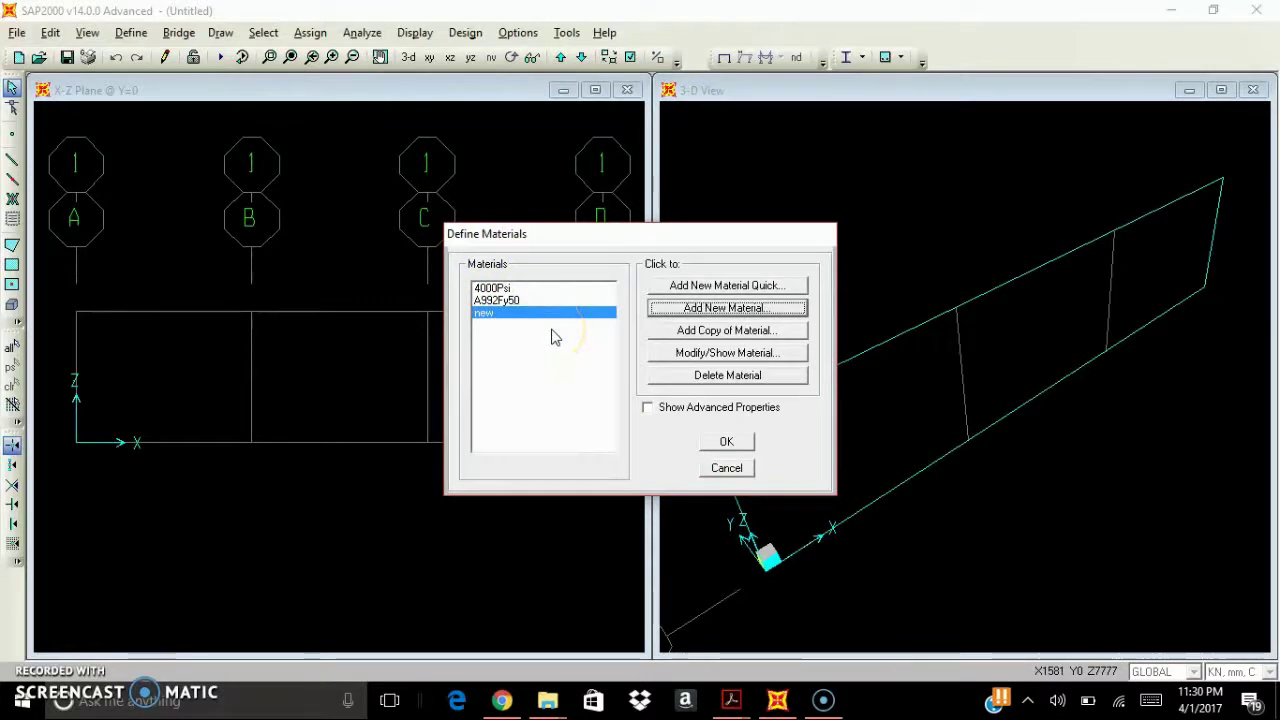
click(734, 443)
click(276, 490)
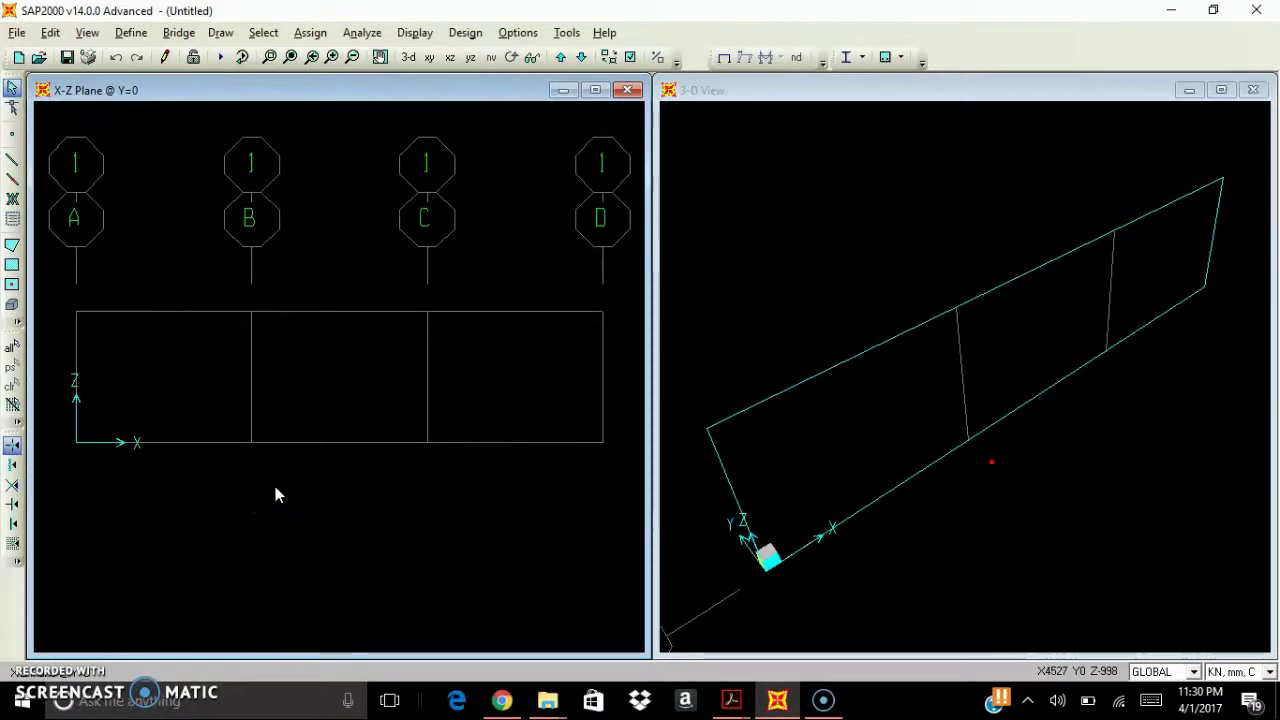
click(448, 606)
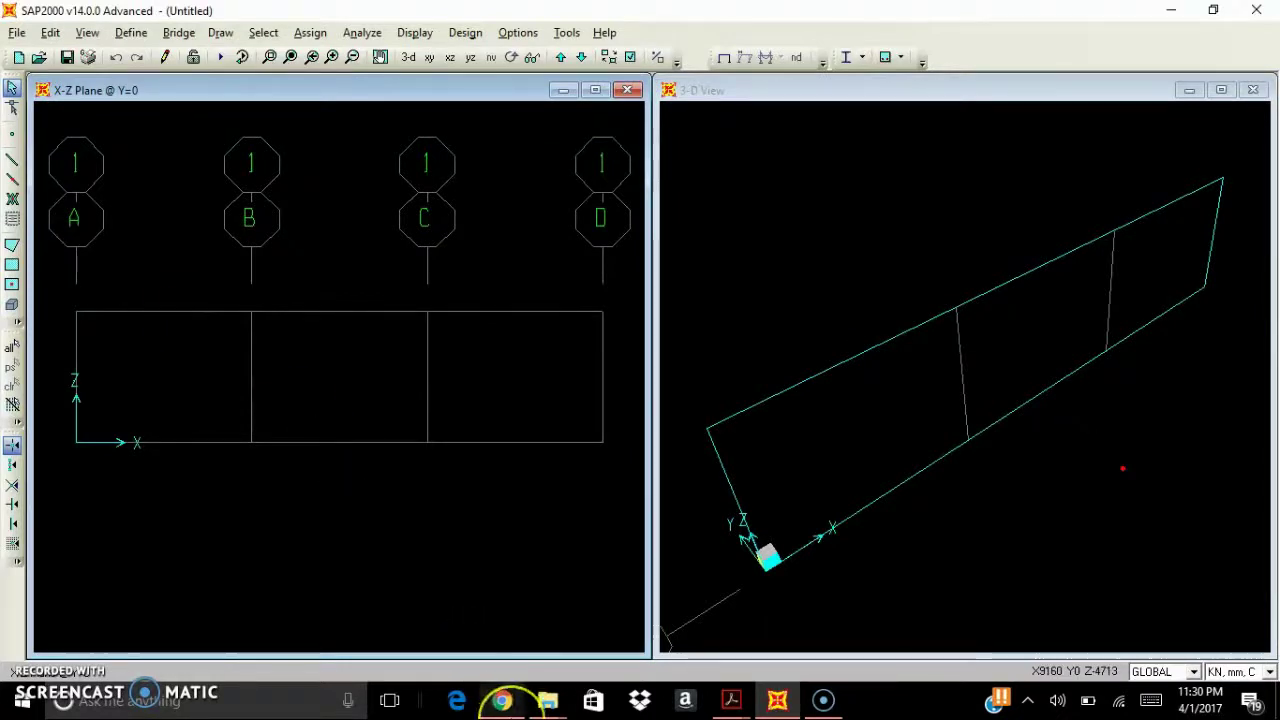
Step: Consult the truss example PDF in Chrome for the section area, and start adding a frame section property in SAP2000
click(502, 700)
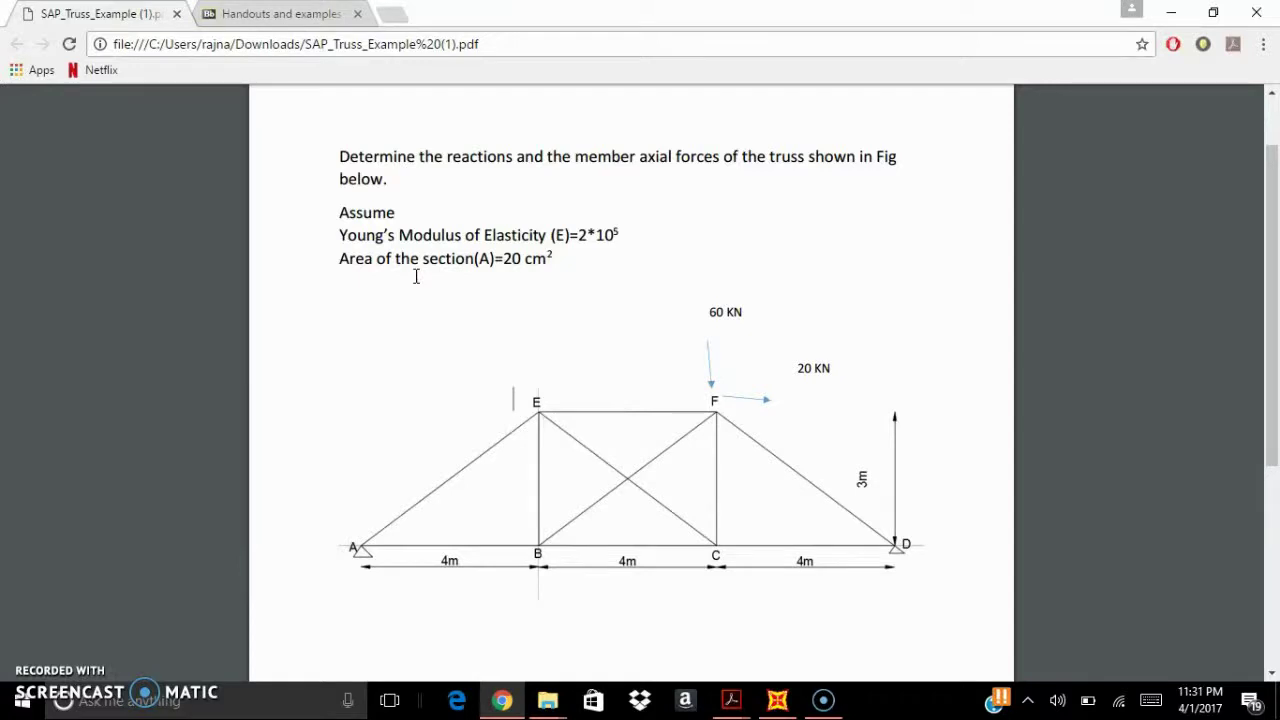
click(777, 700)
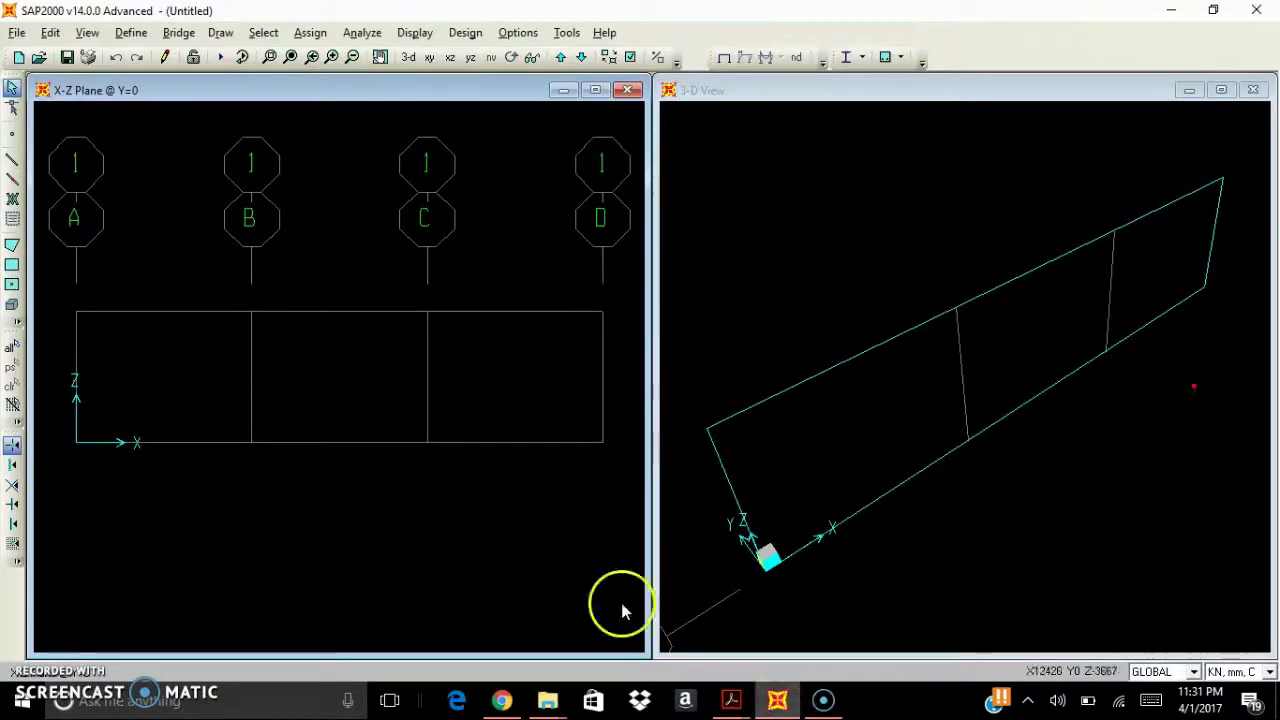
click(146, 41)
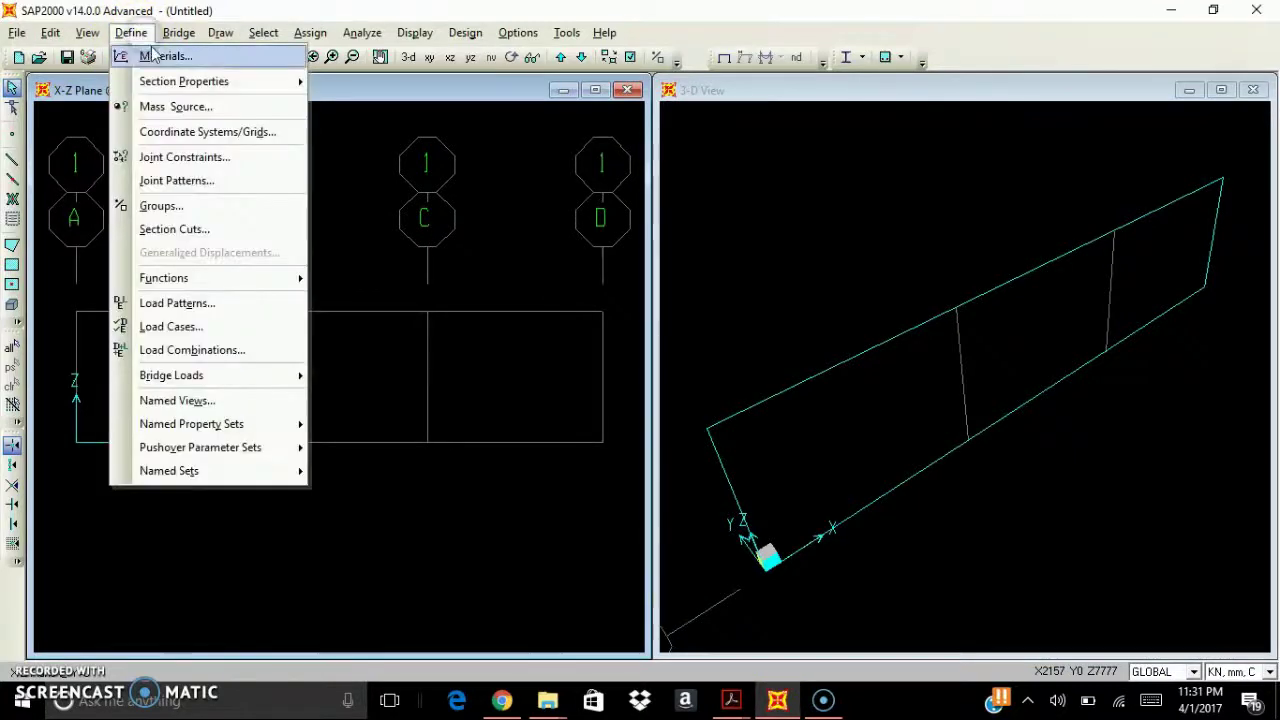
click(240, 81)
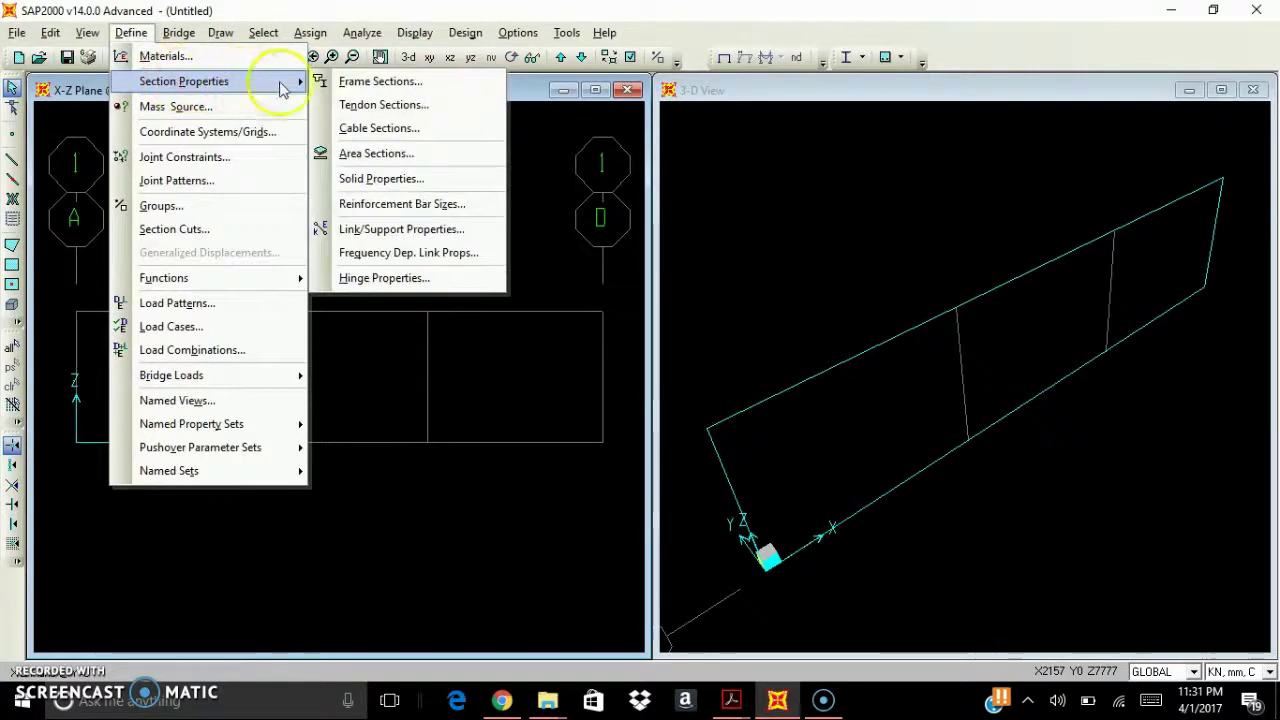
click(412, 82)
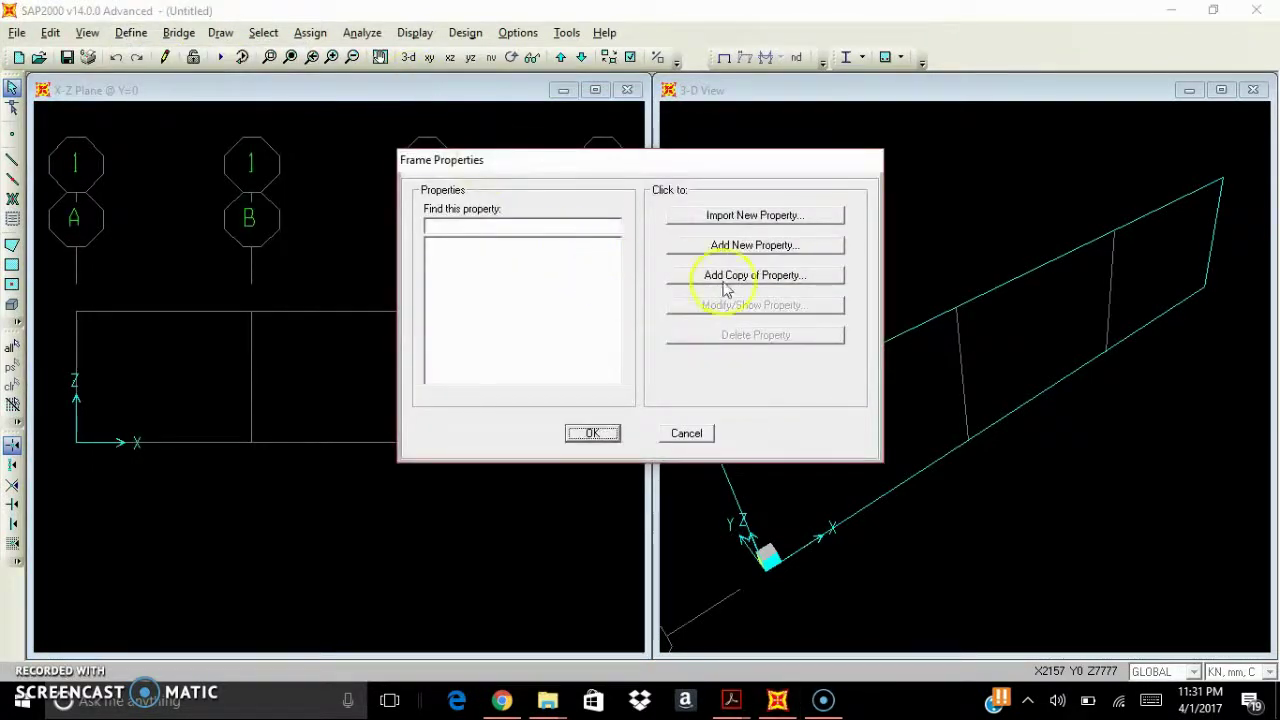
click(768, 250)
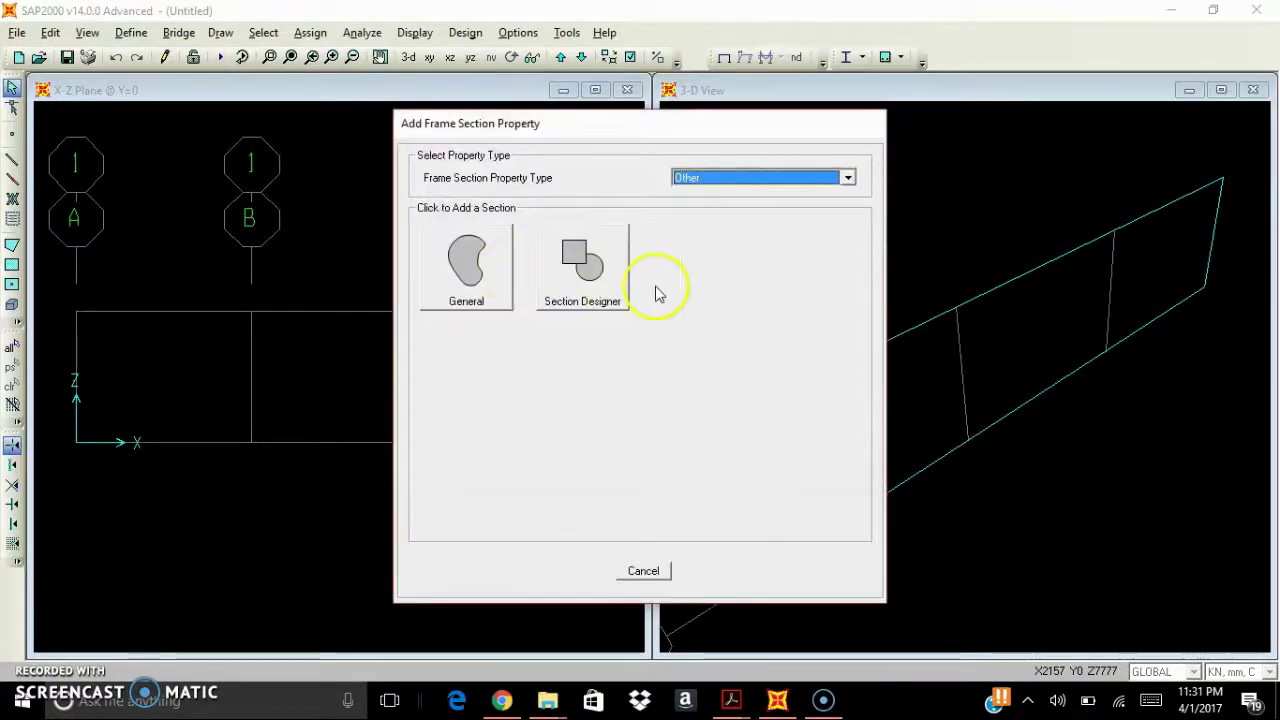
Step: Keep the frame section property type as Other, recheck the truss example in Chrome, and add a Section Designer section
click(847, 178)
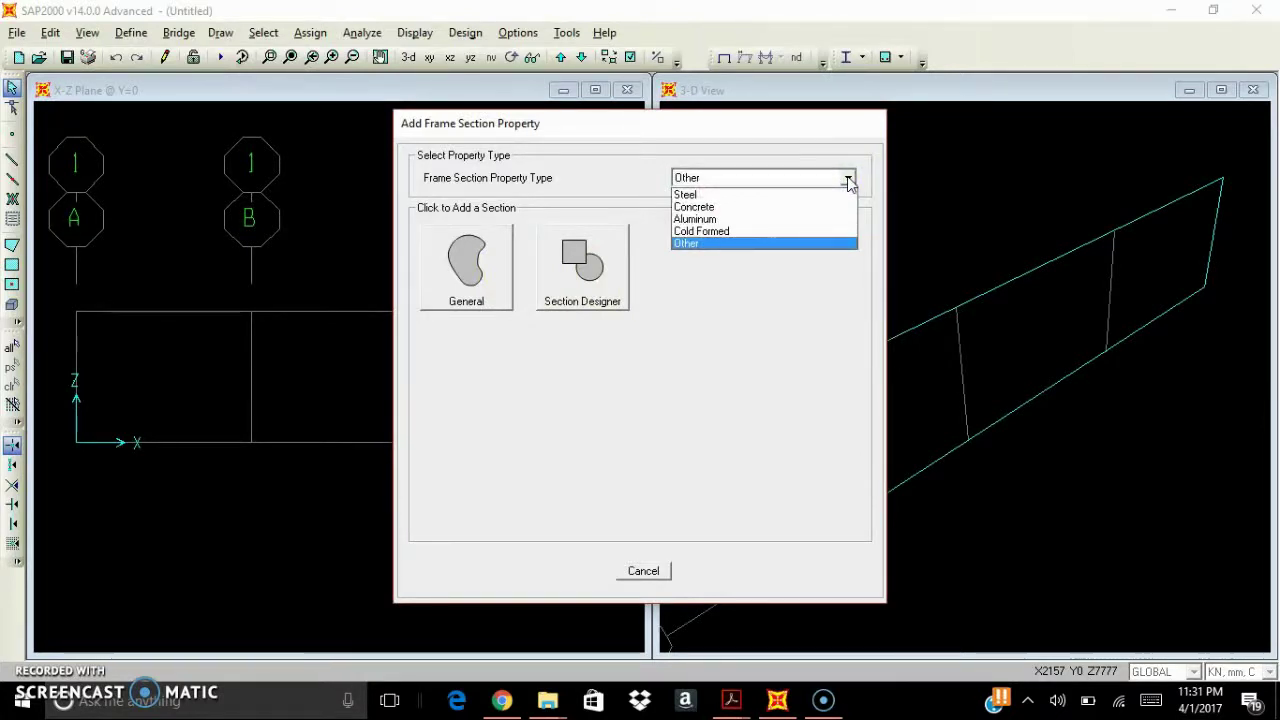
click(686, 318)
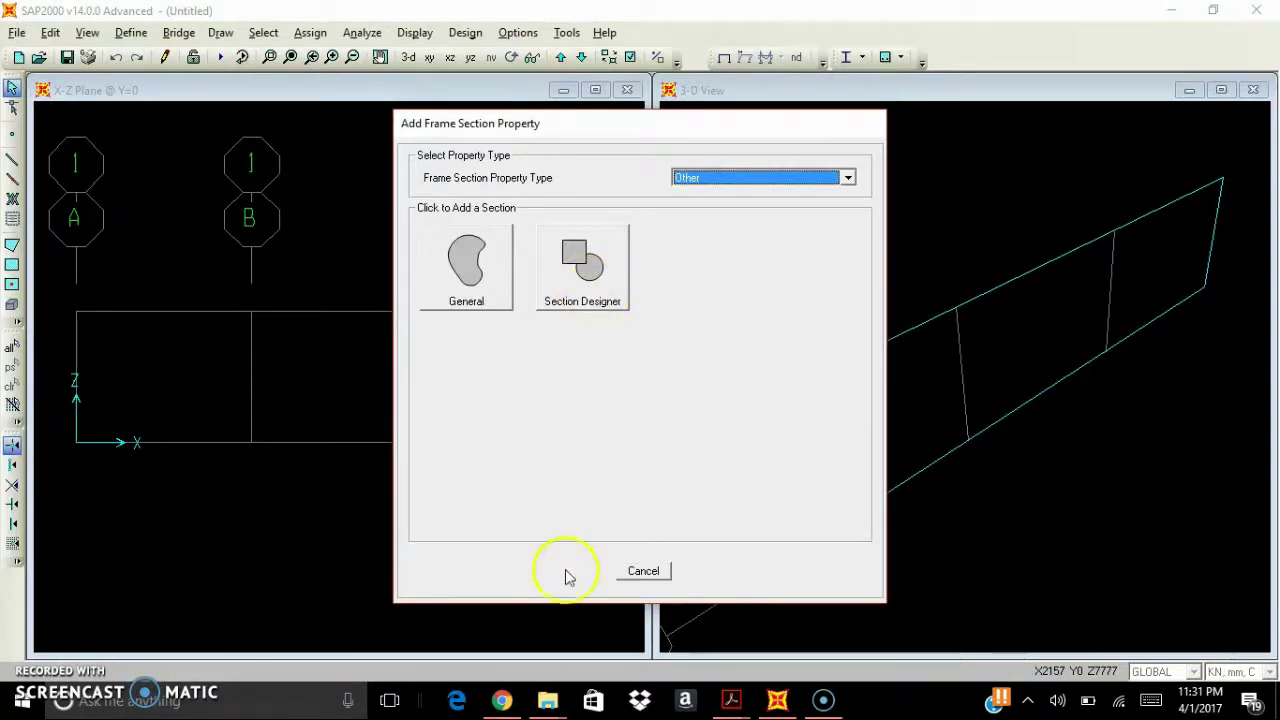
click(502, 700)
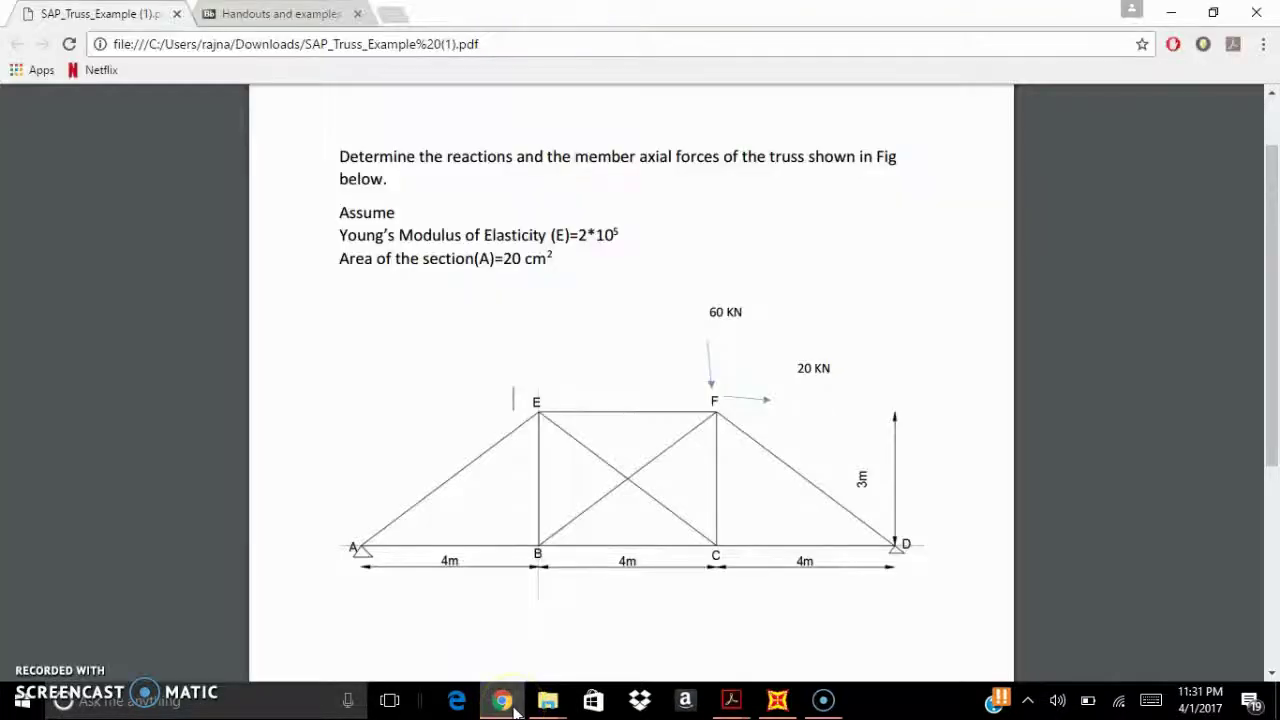
click(508, 703)
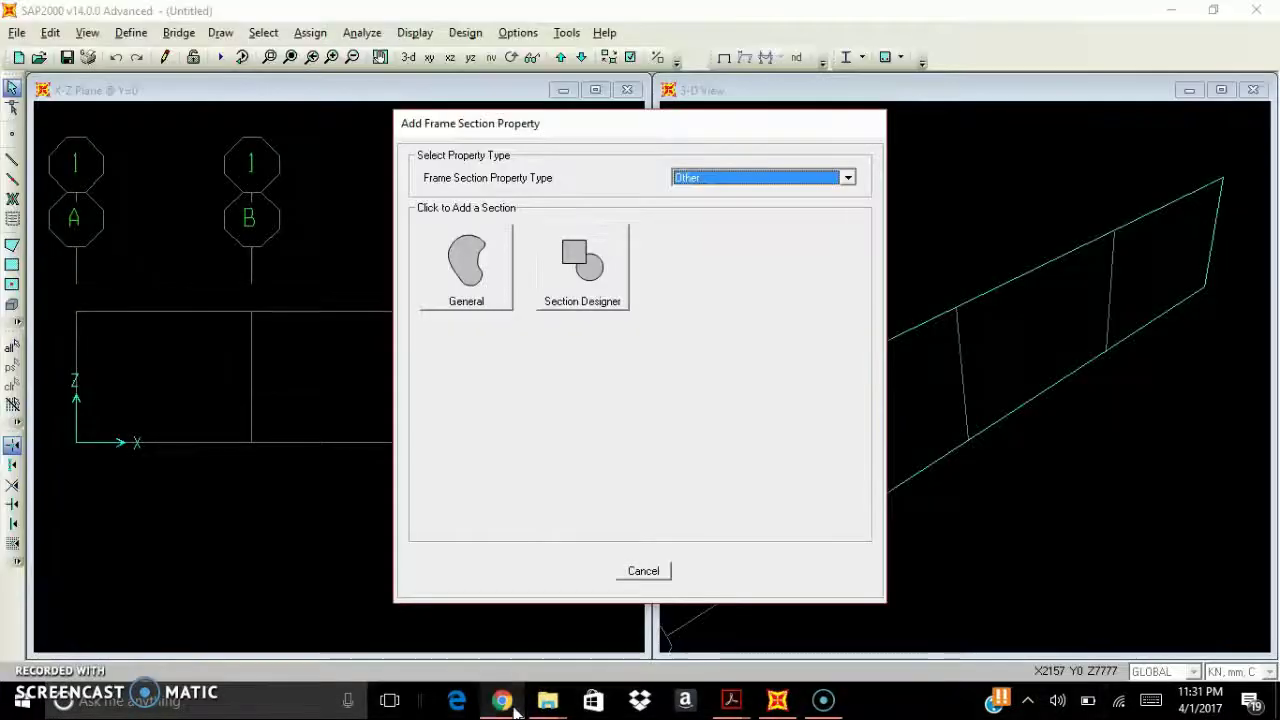
click(591, 283)
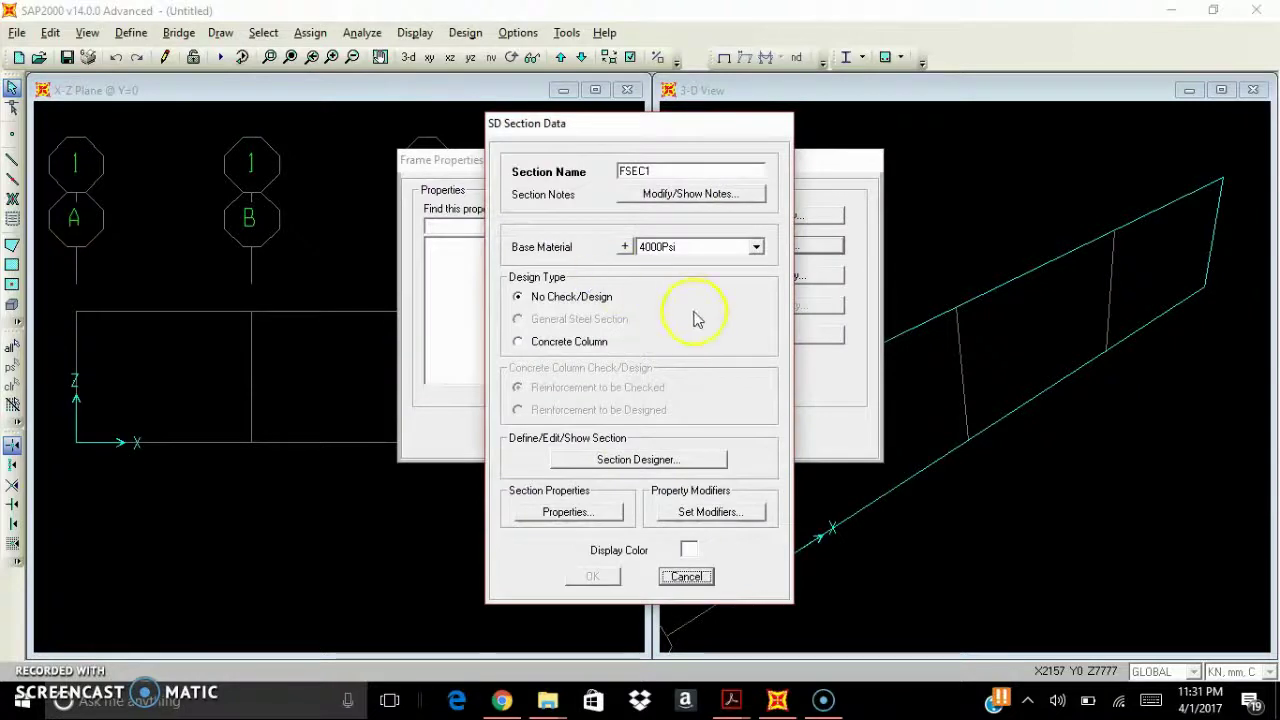
Step: Name the section "sec", set its base material to "new", and open it in the Section Designer
double_click(693, 169)
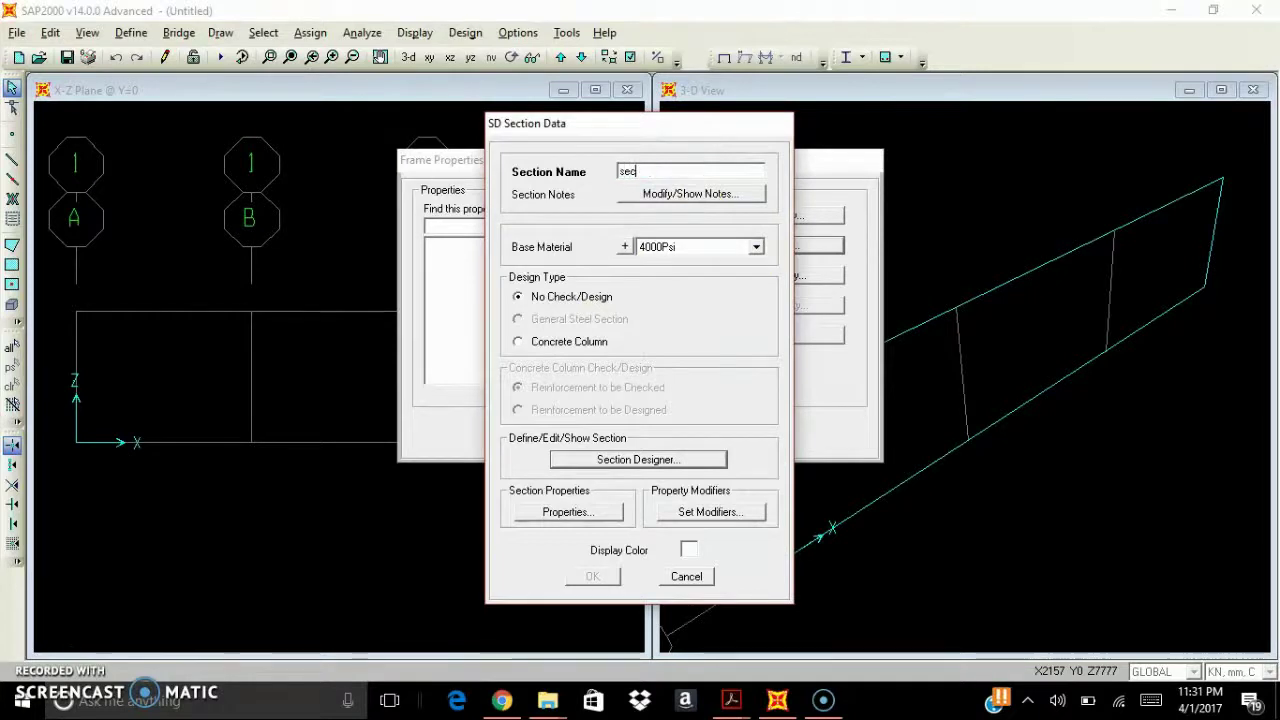
click(757, 247)
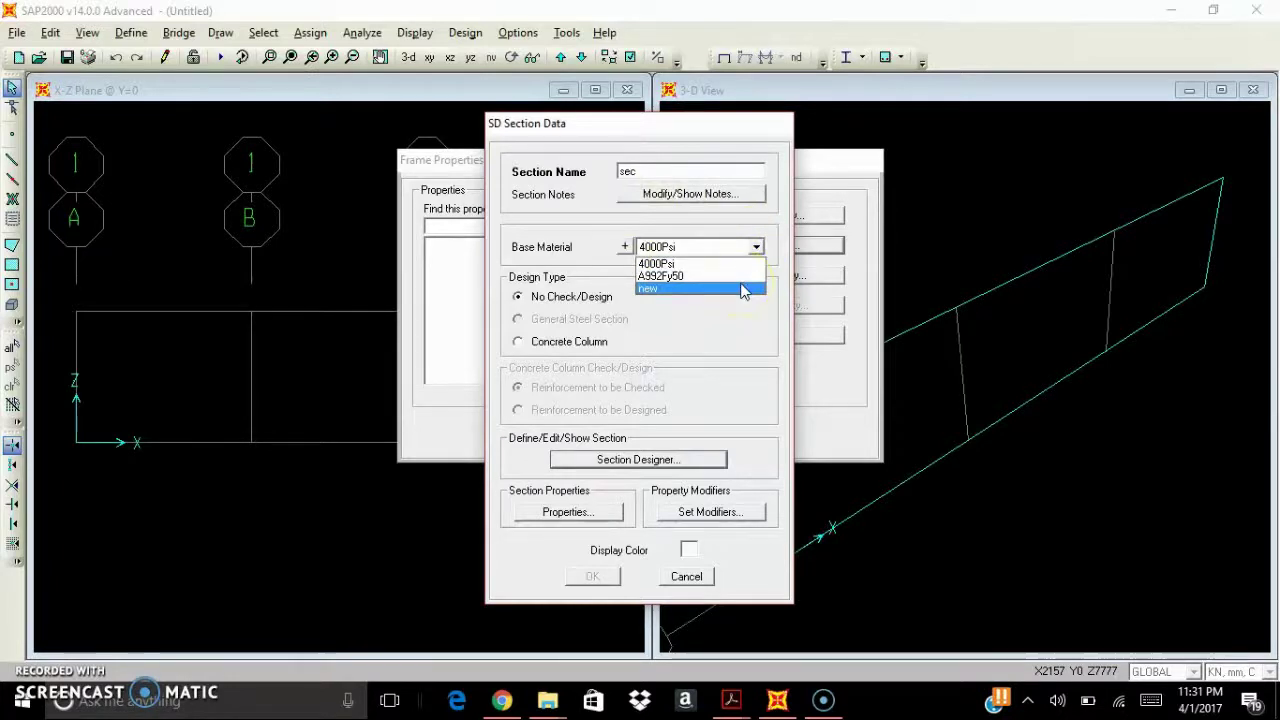
click(742, 290)
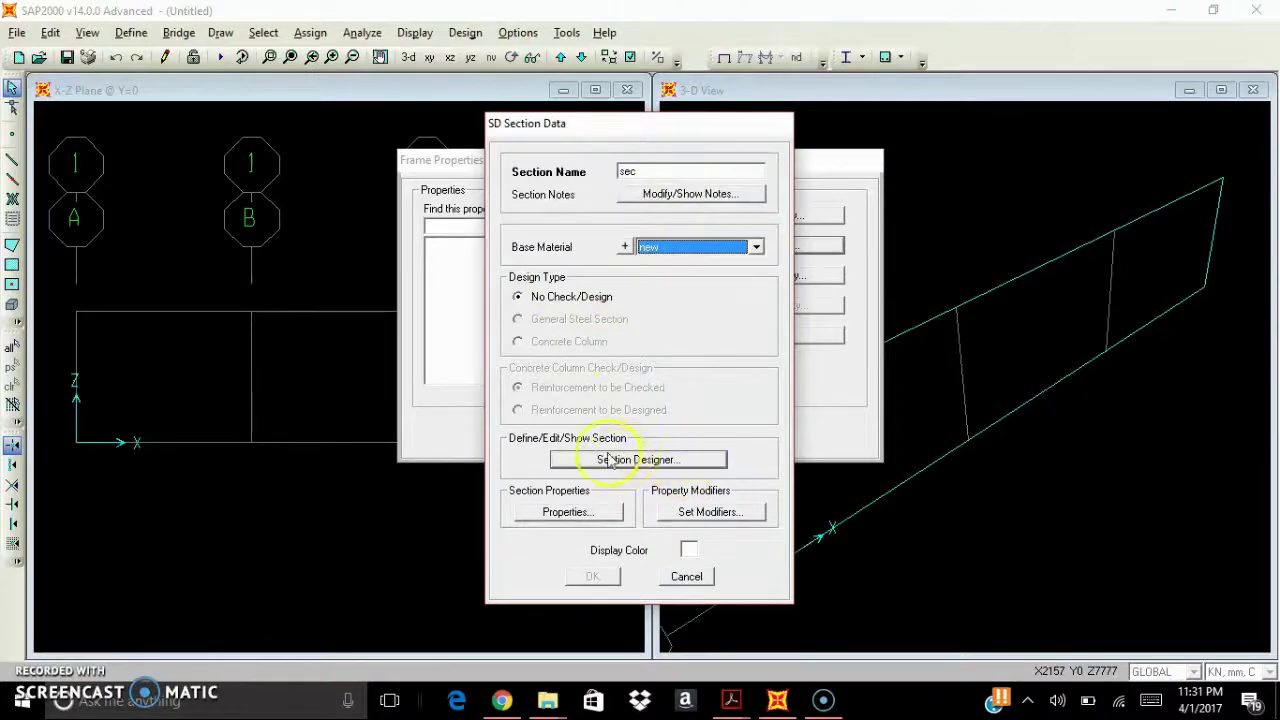
click(649, 465)
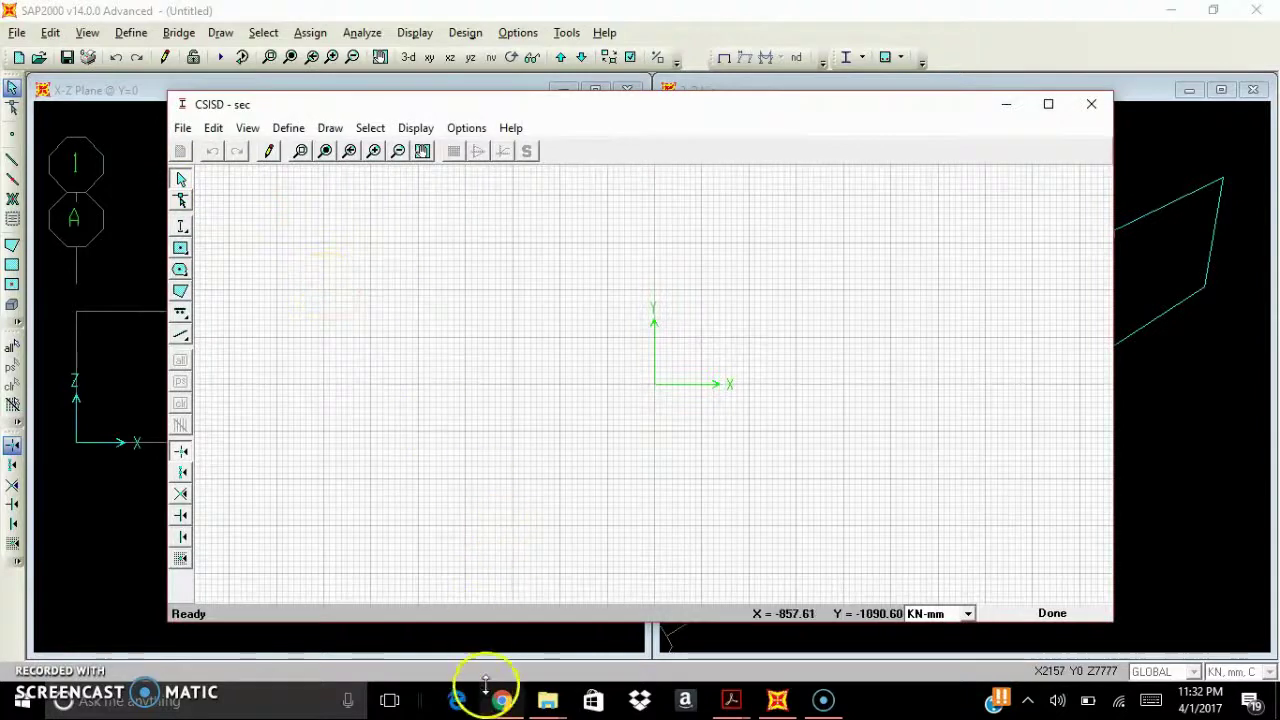
Step: Place a 500 mm square solid rectangle up and to the left of the origin and assign it the material "new"
click(181, 250)
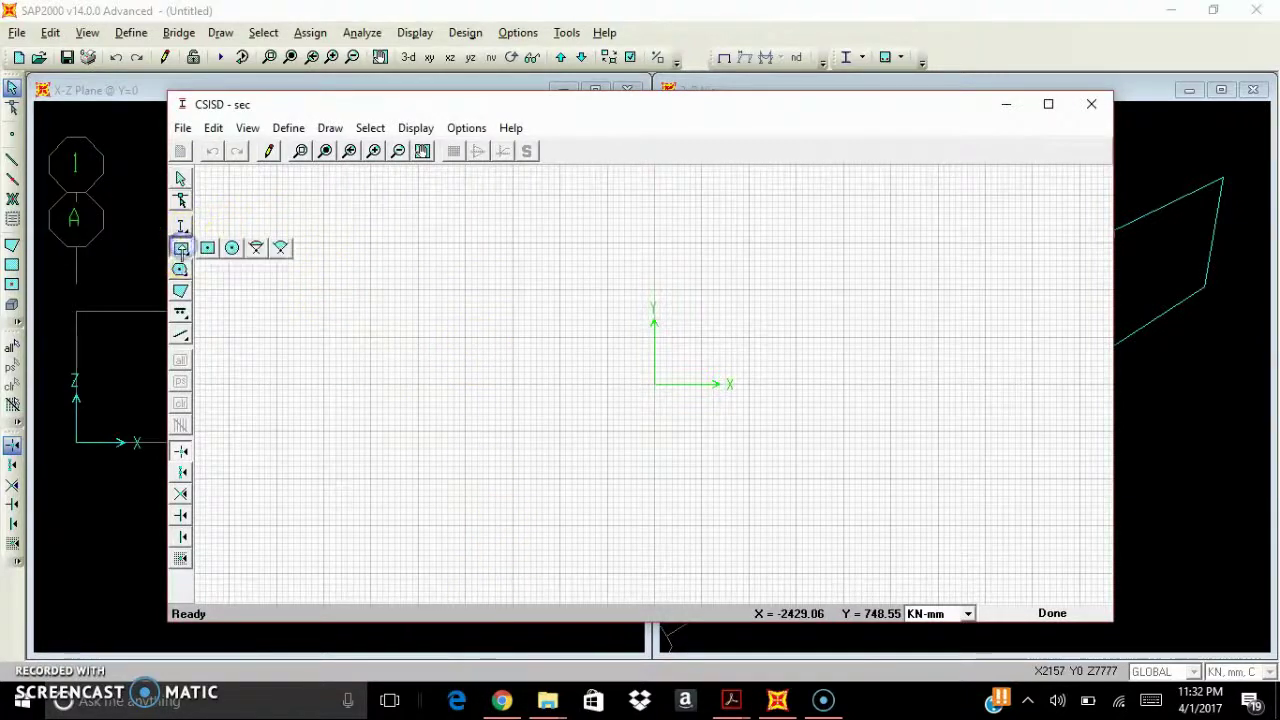
click(582, 332)
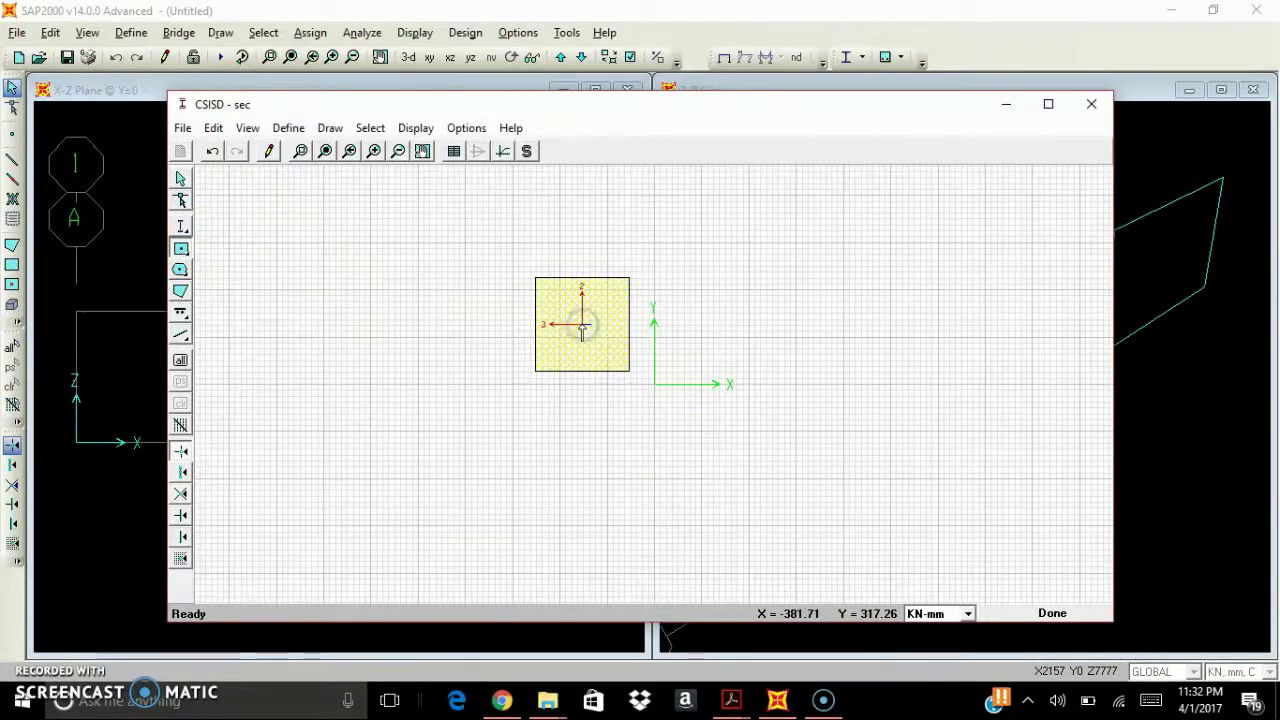
right_click(582, 330)
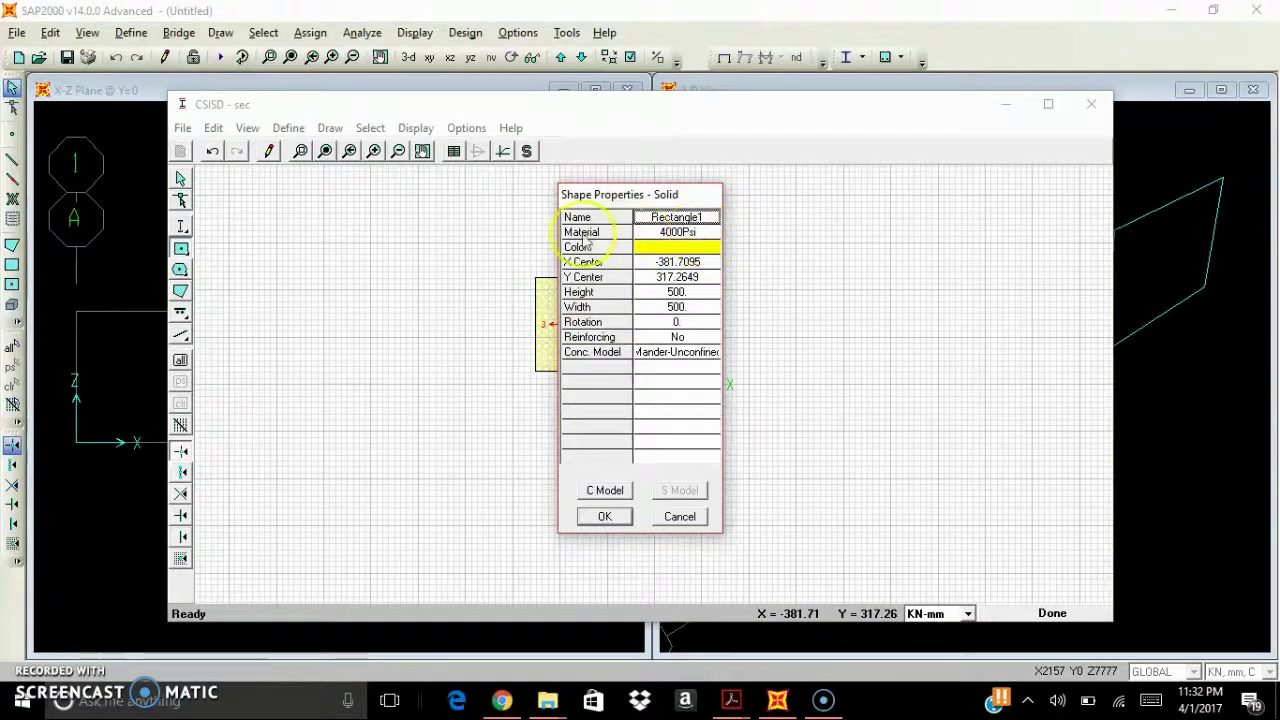
click(705, 234)
click(711, 235)
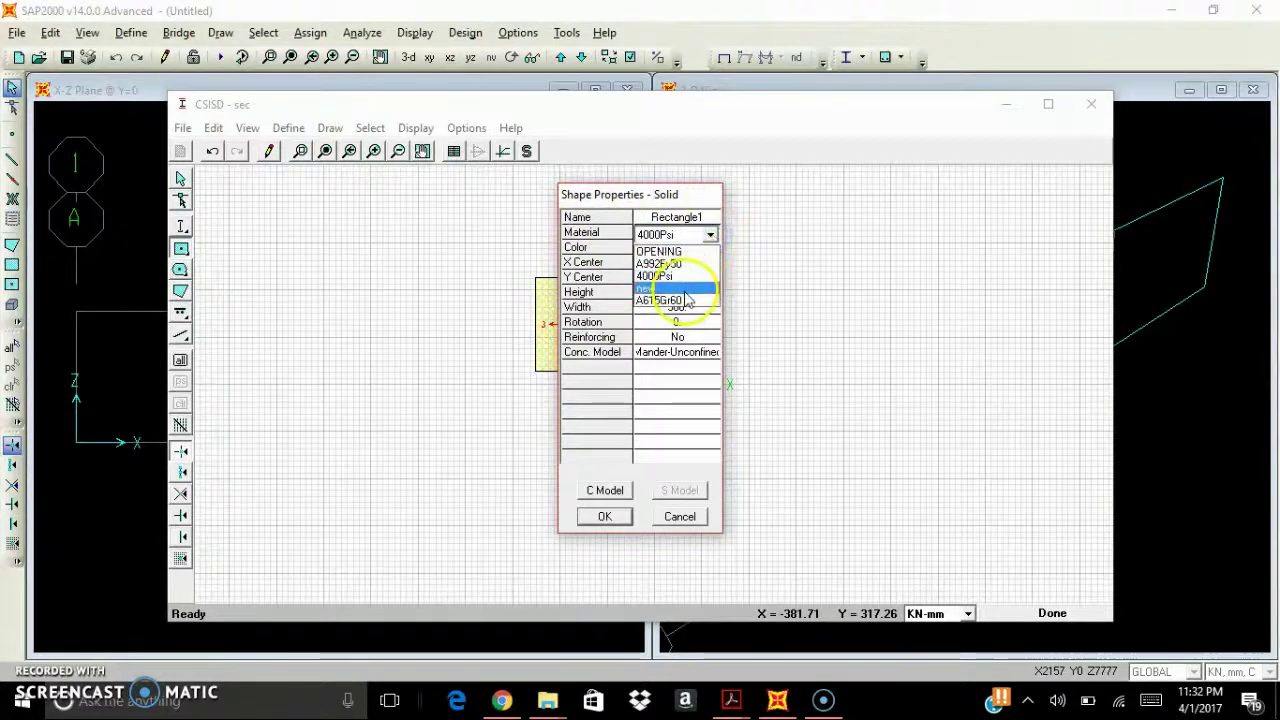
click(684, 292)
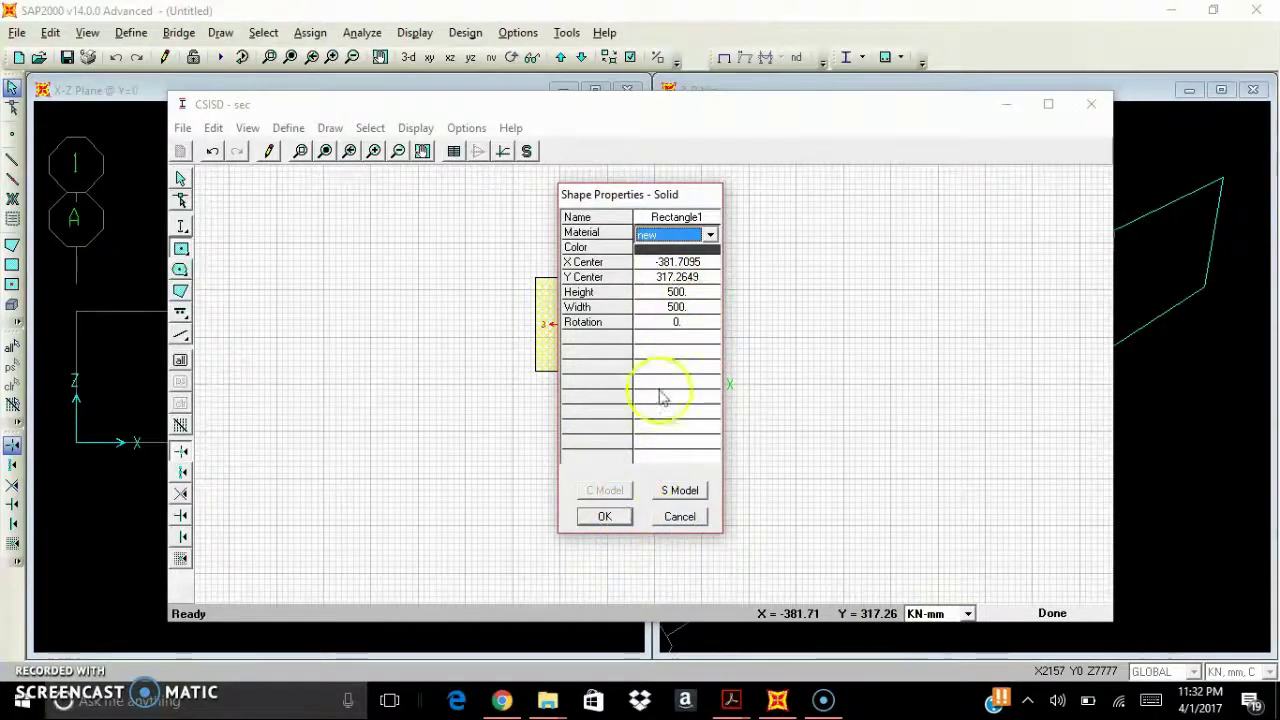
click(612, 517)
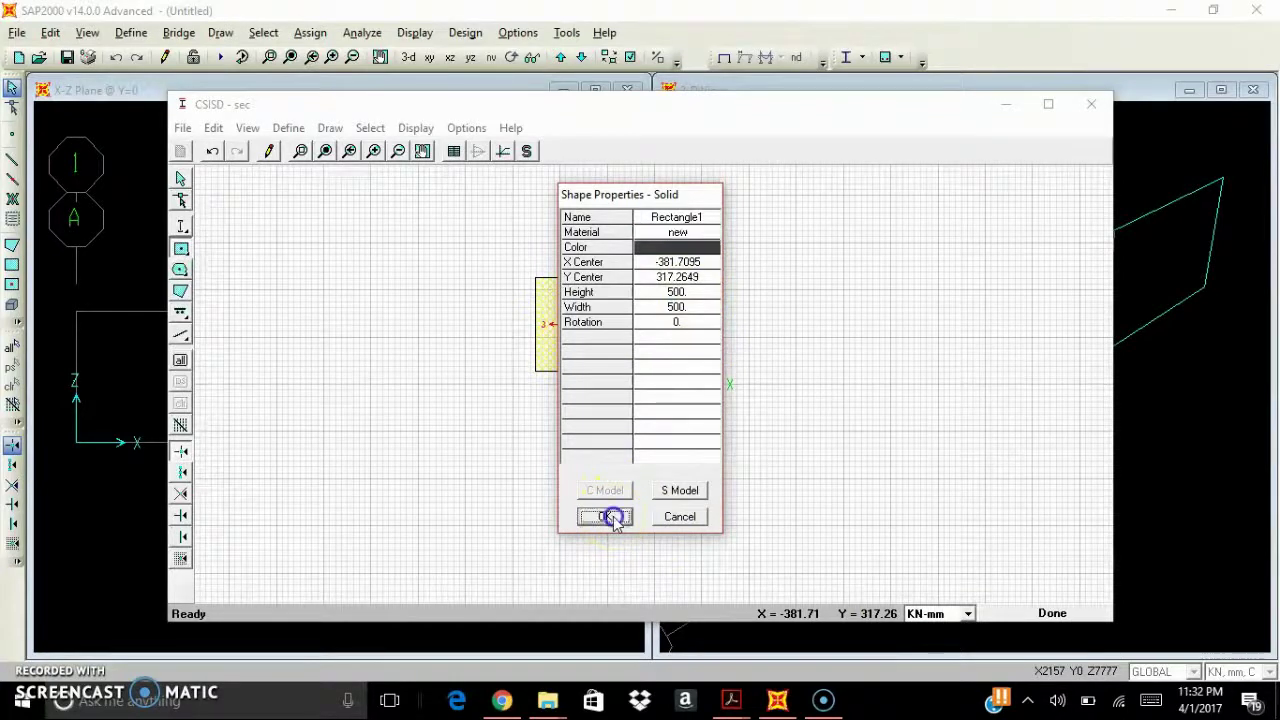
Step: Set the Section Designer units to N-cm
click(967, 612)
drag(966, 549, 966, 572)
click(922, 586)
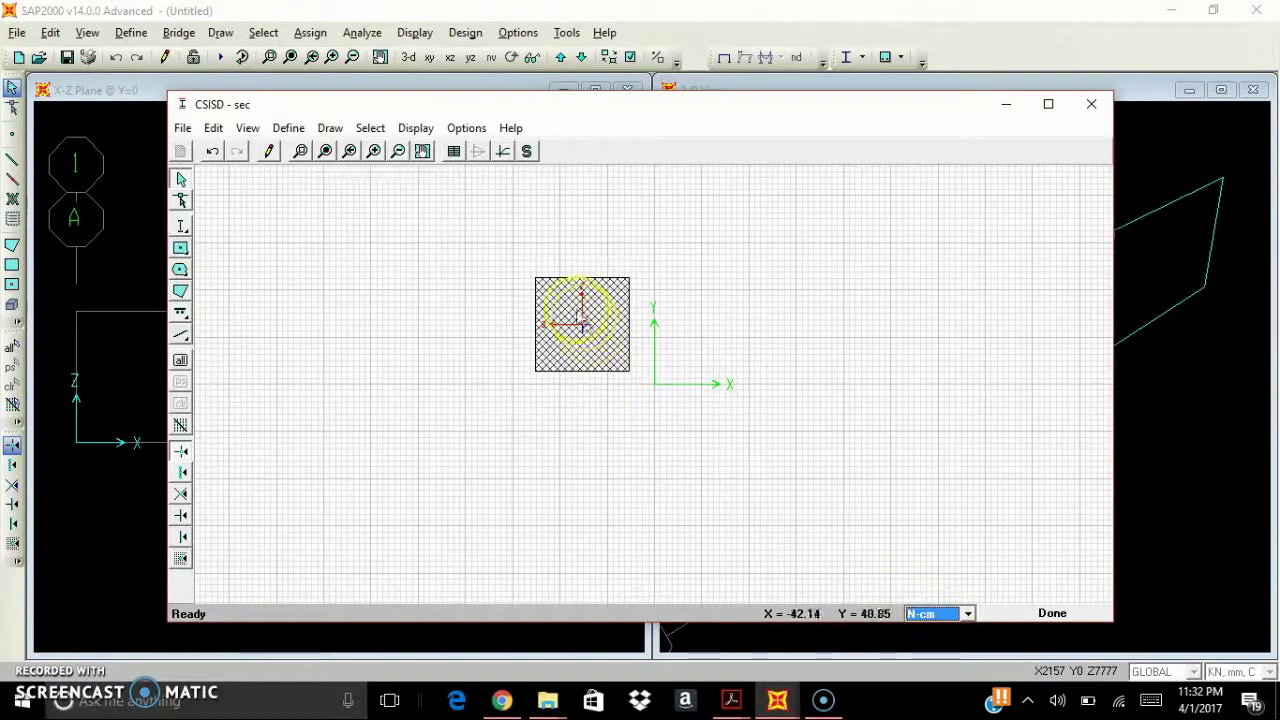
Step: Open the solid rectangle's shape properties, check the required section area in the truss example, and clear the rectangle's height
double_click(574, 306)
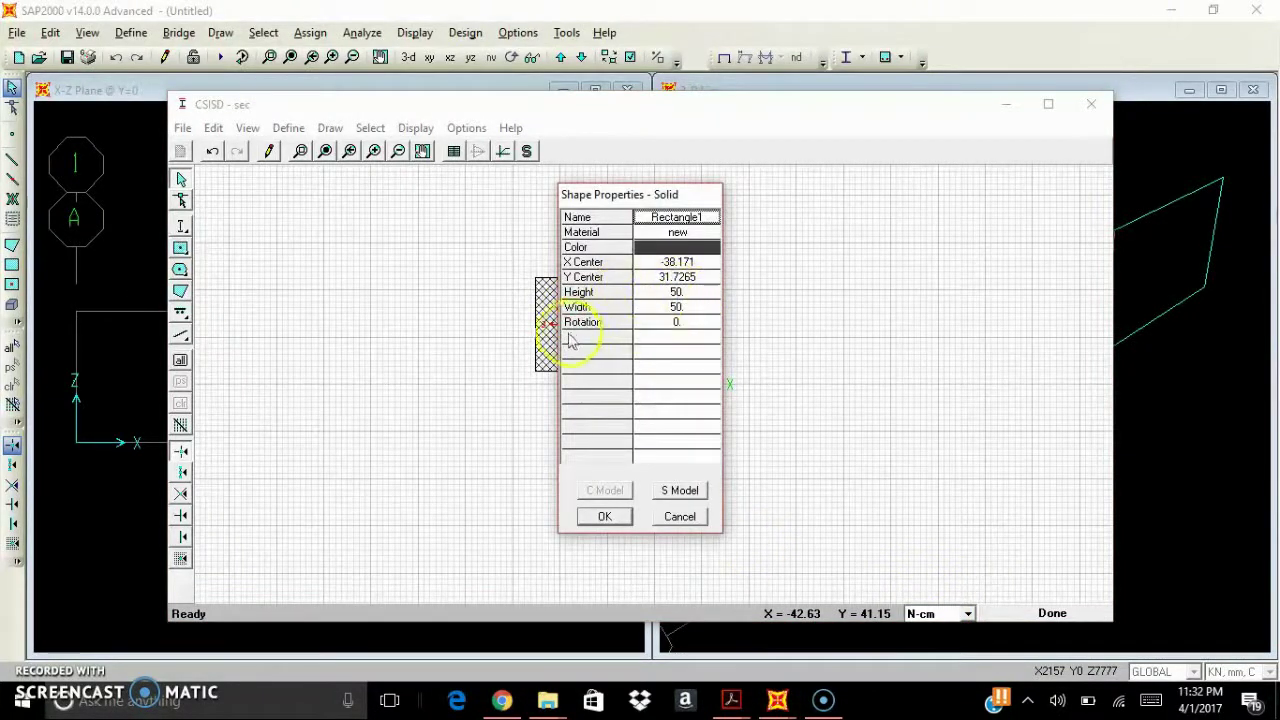
click(505, 702)
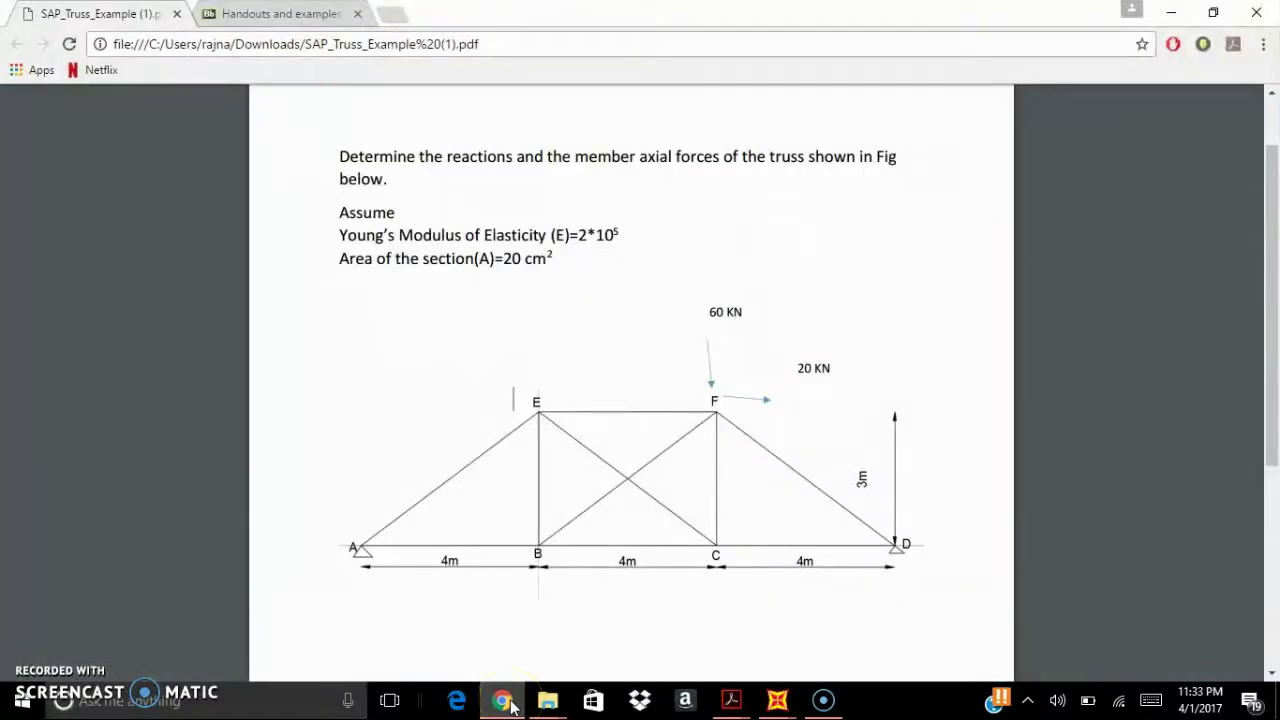
click(505, 702)
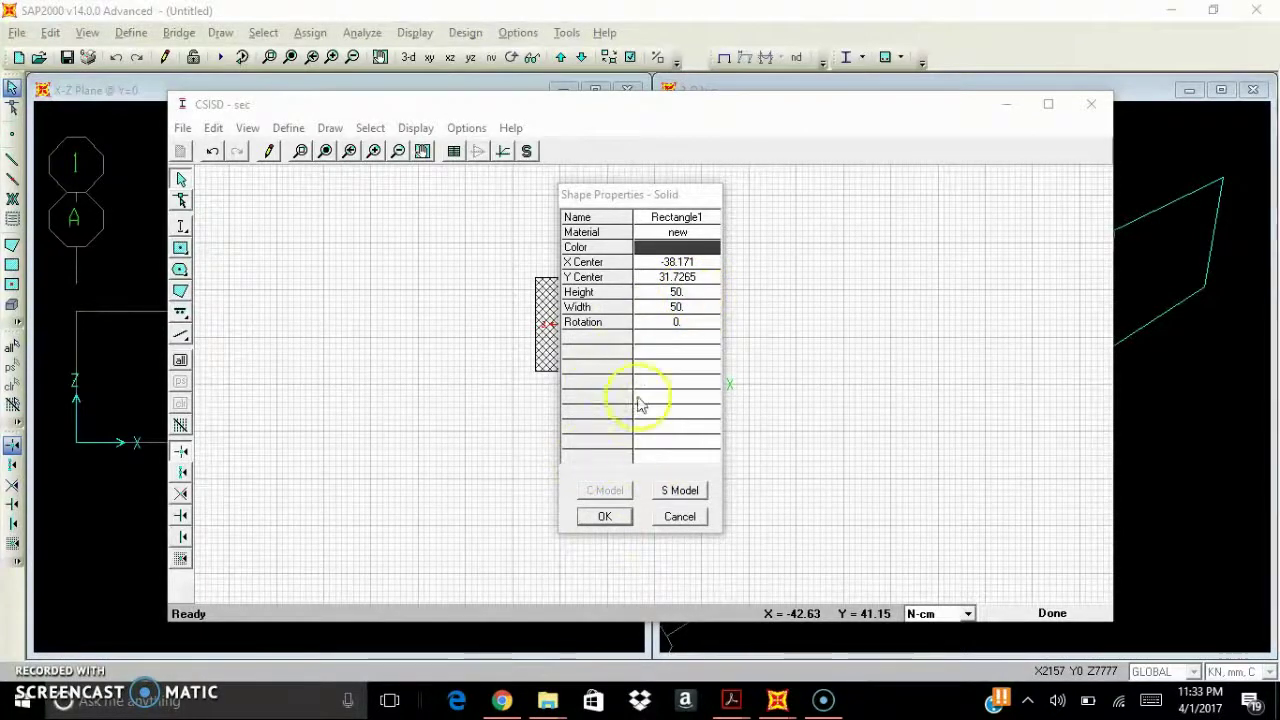
click(679, 294)
key(BackSpace)
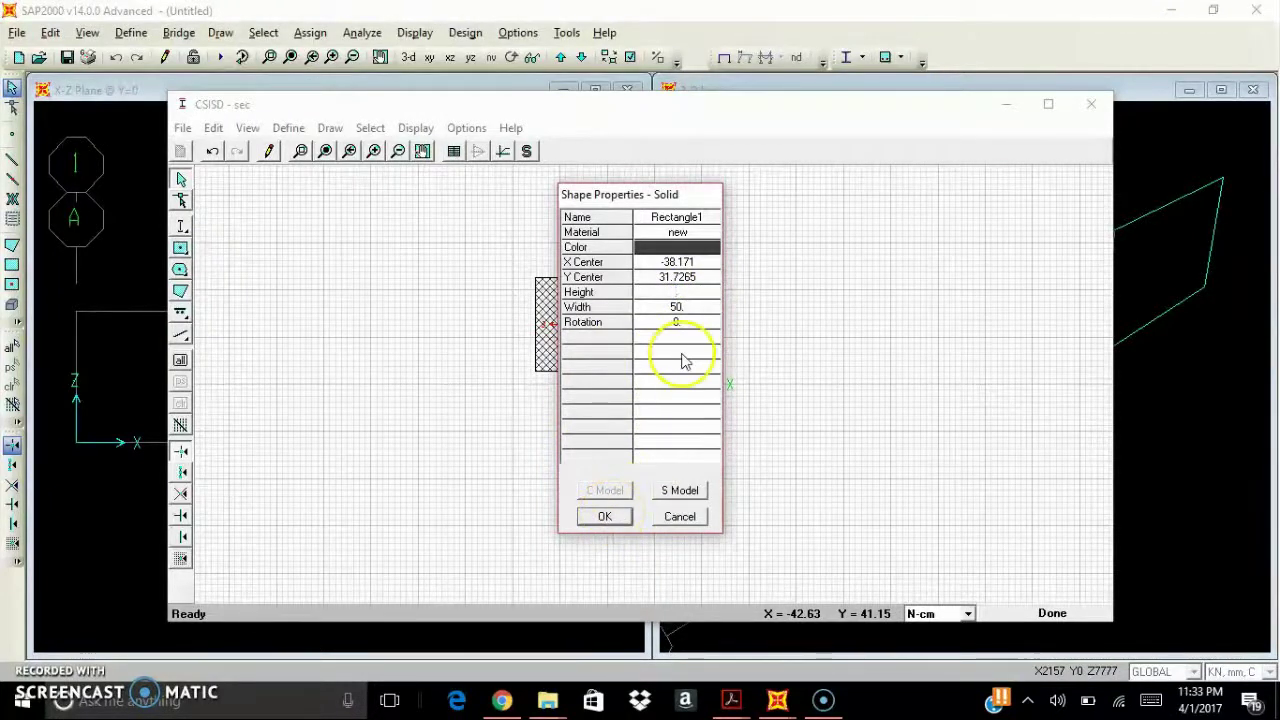
Step: Switch to Chrome and search for a calculator in a new tab, bringing the online calculator into view
click(502, 700)
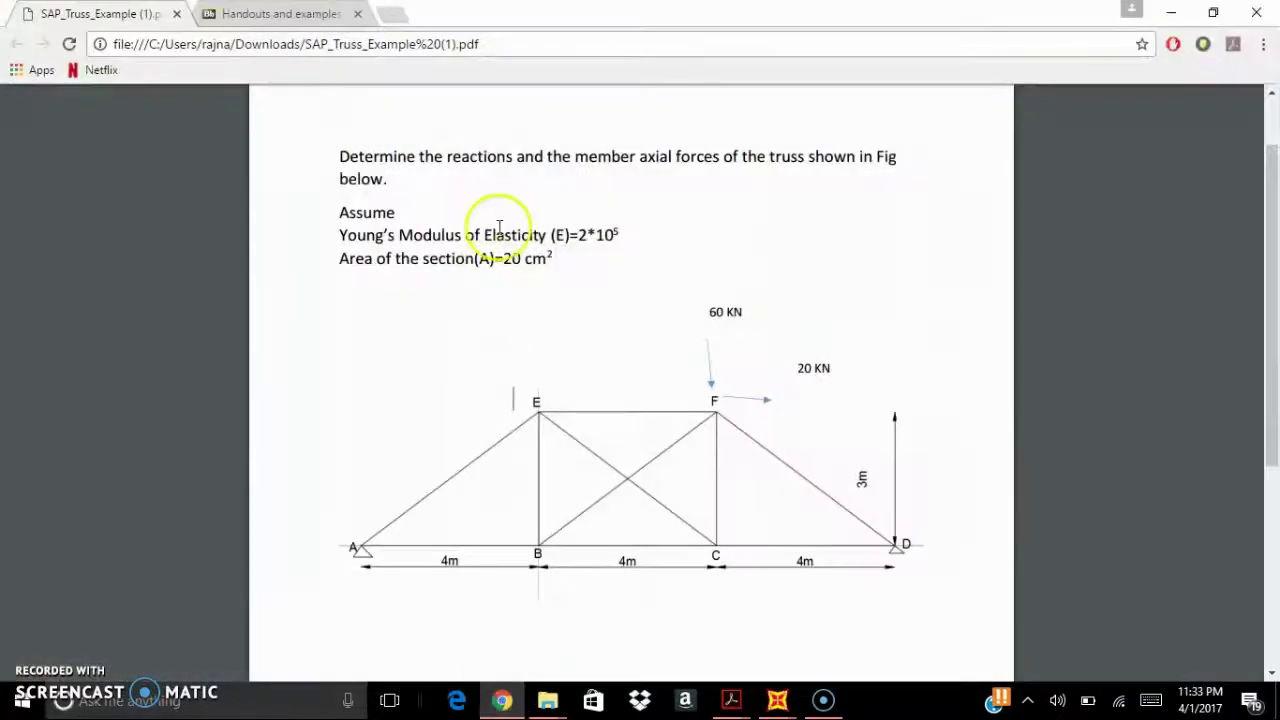
click(392, 13)
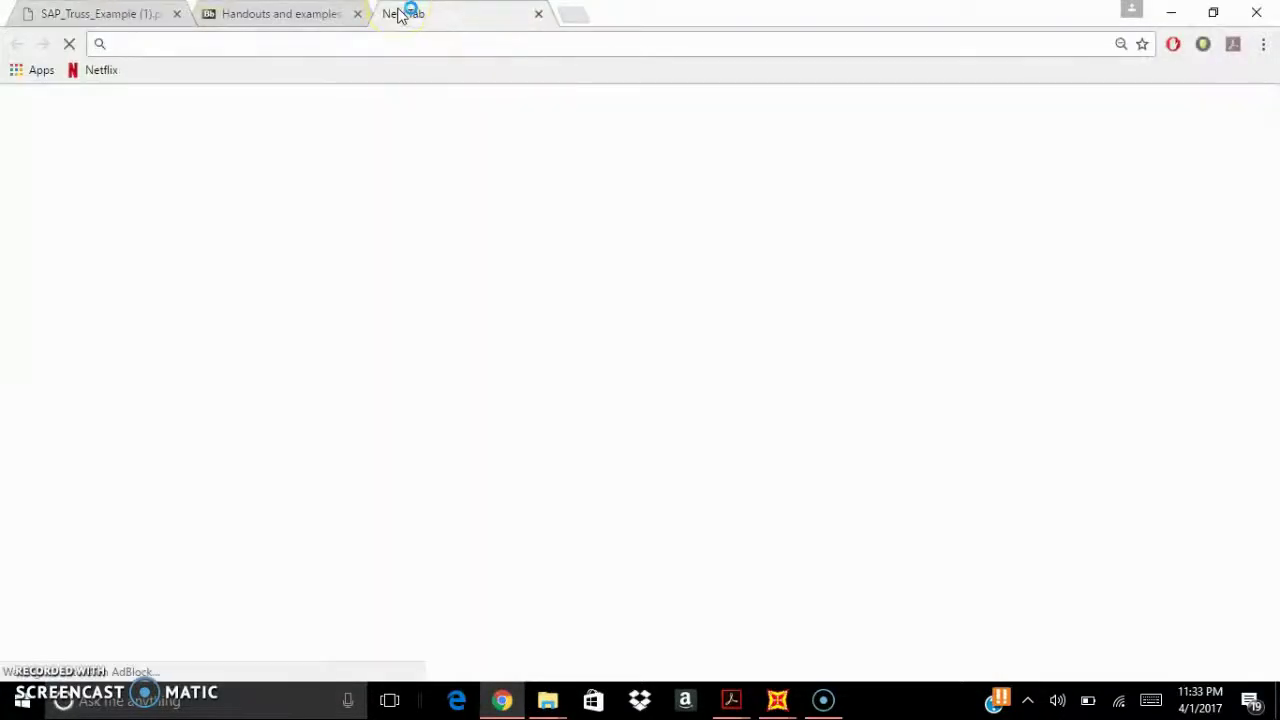
text(cal)
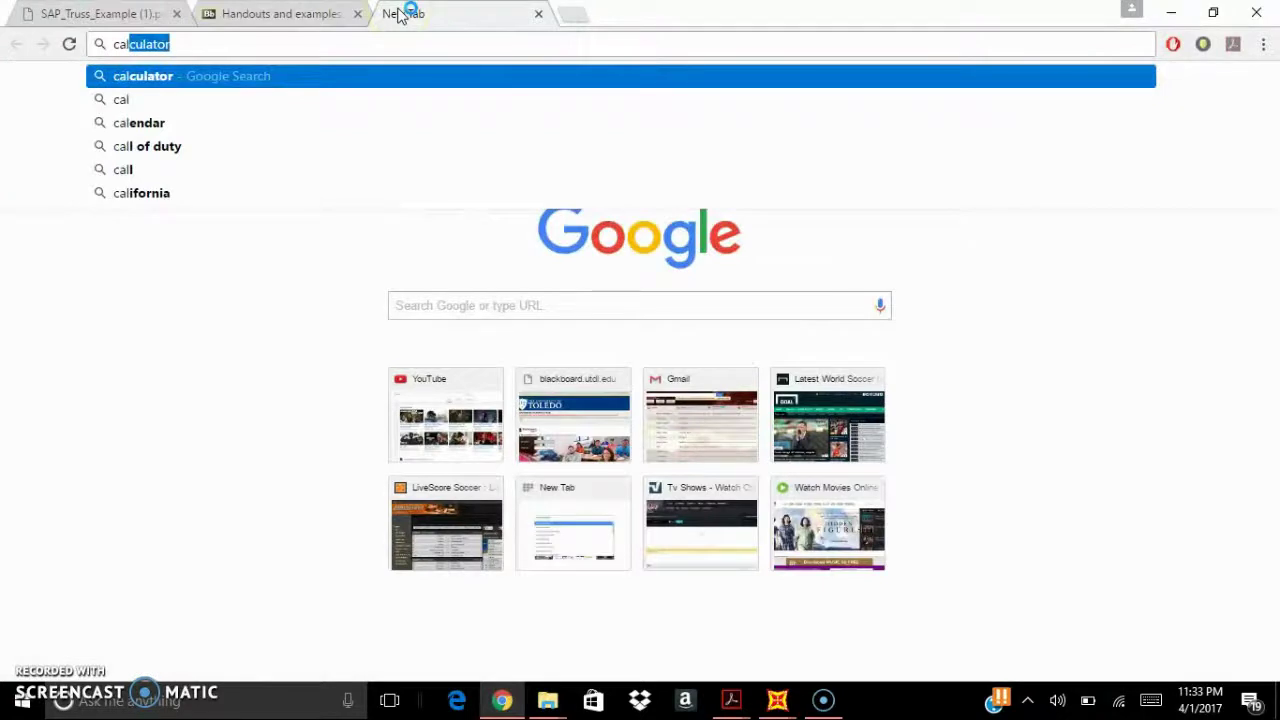
key(Return)
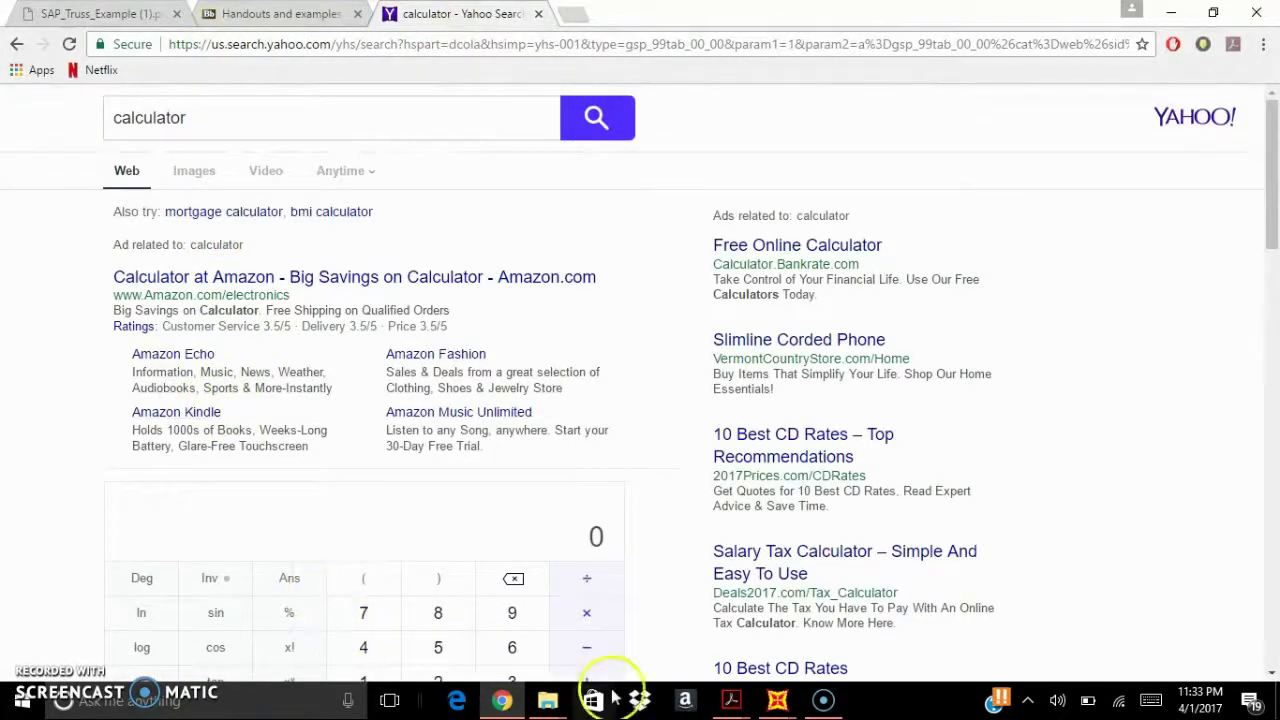
scroll(900, 560, down, 1)
drag(1270, 240, 1266, 257)
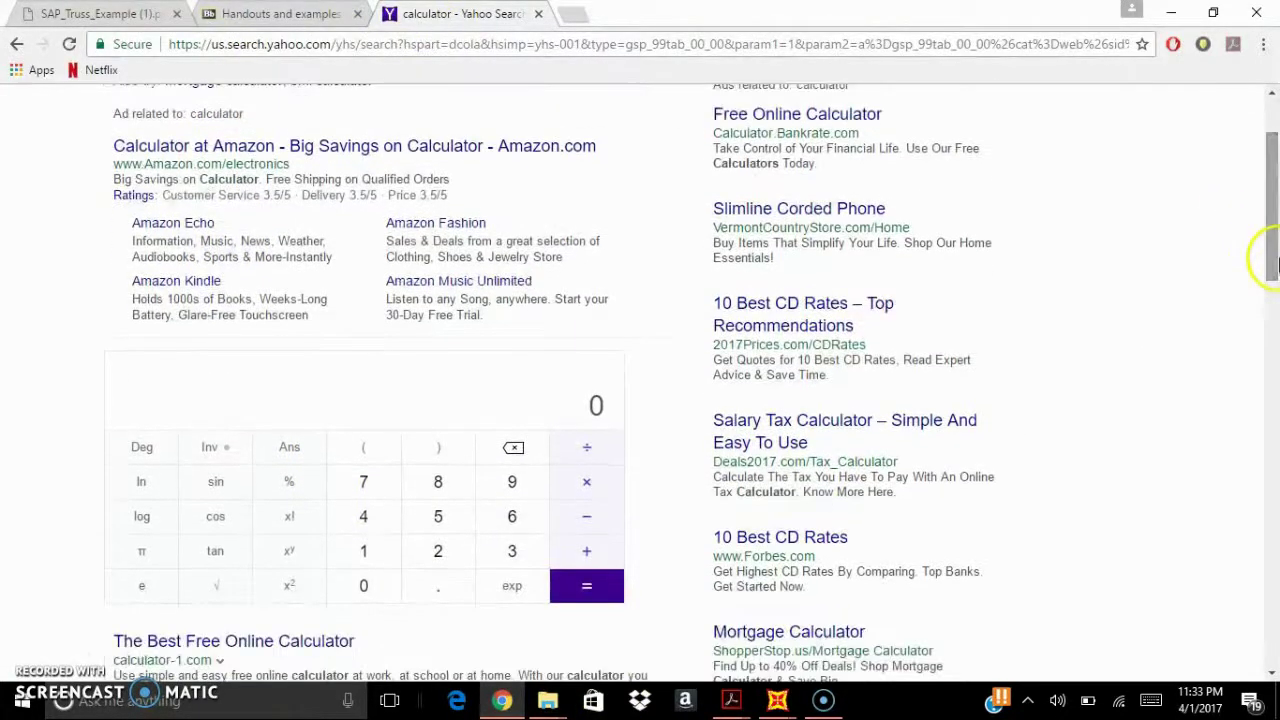
Step: Calculate the square root of 20 for the side of the square section, and return to SAP2000
click(228, 580)
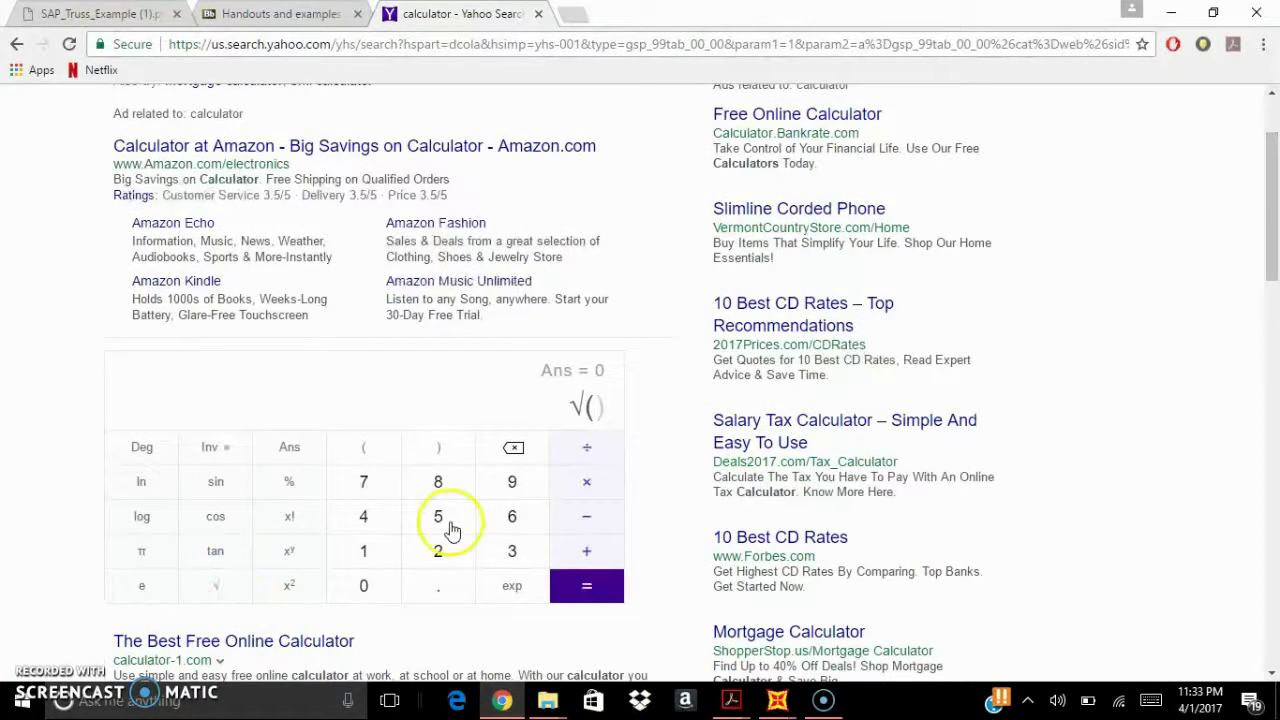
click(437, 551)
click(365, 588)
click(573, 586)
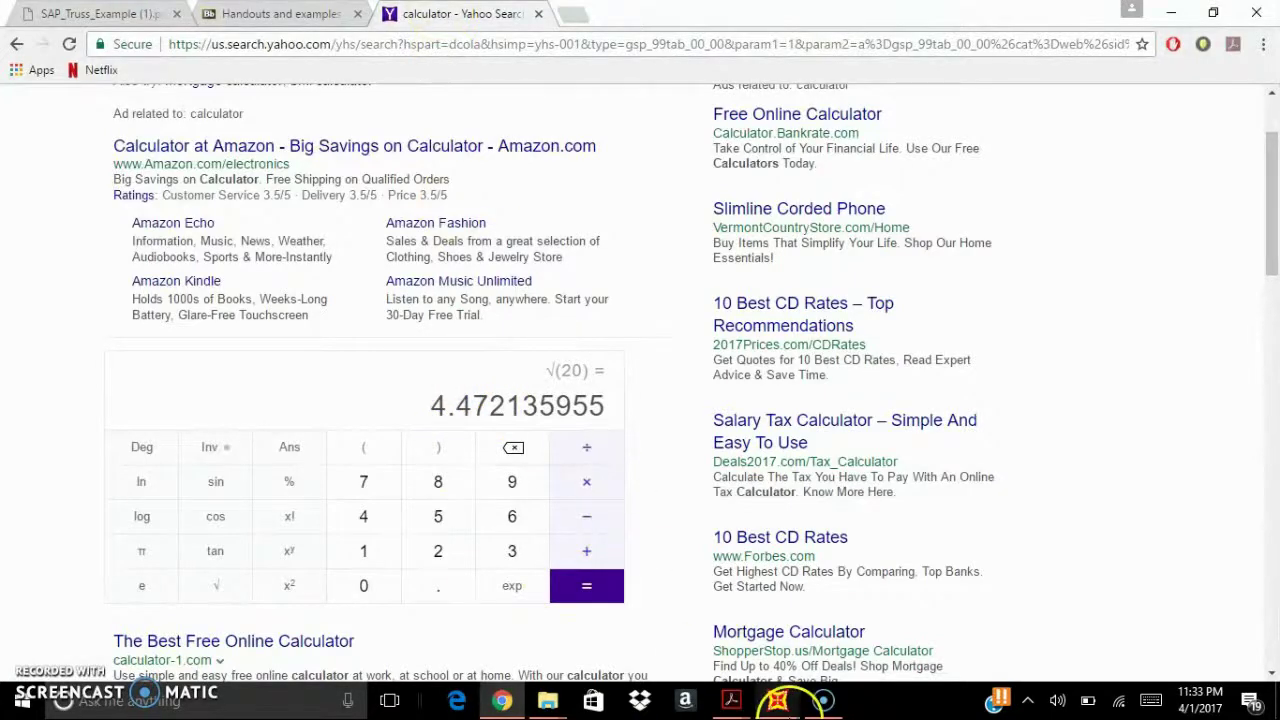
mouse_move(770, 705)
click(829, 627)
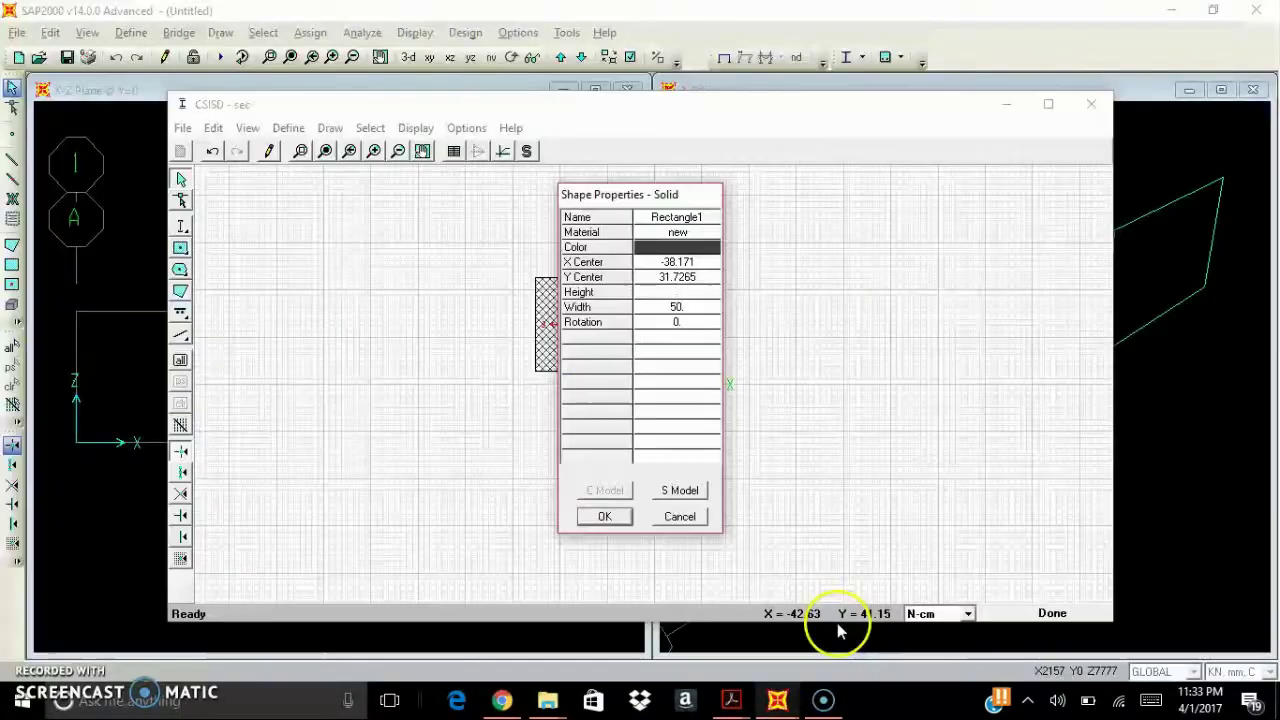
Step: Try to set the solid rectangle's height to 4.472 cm
click(680, 293)
text(4)
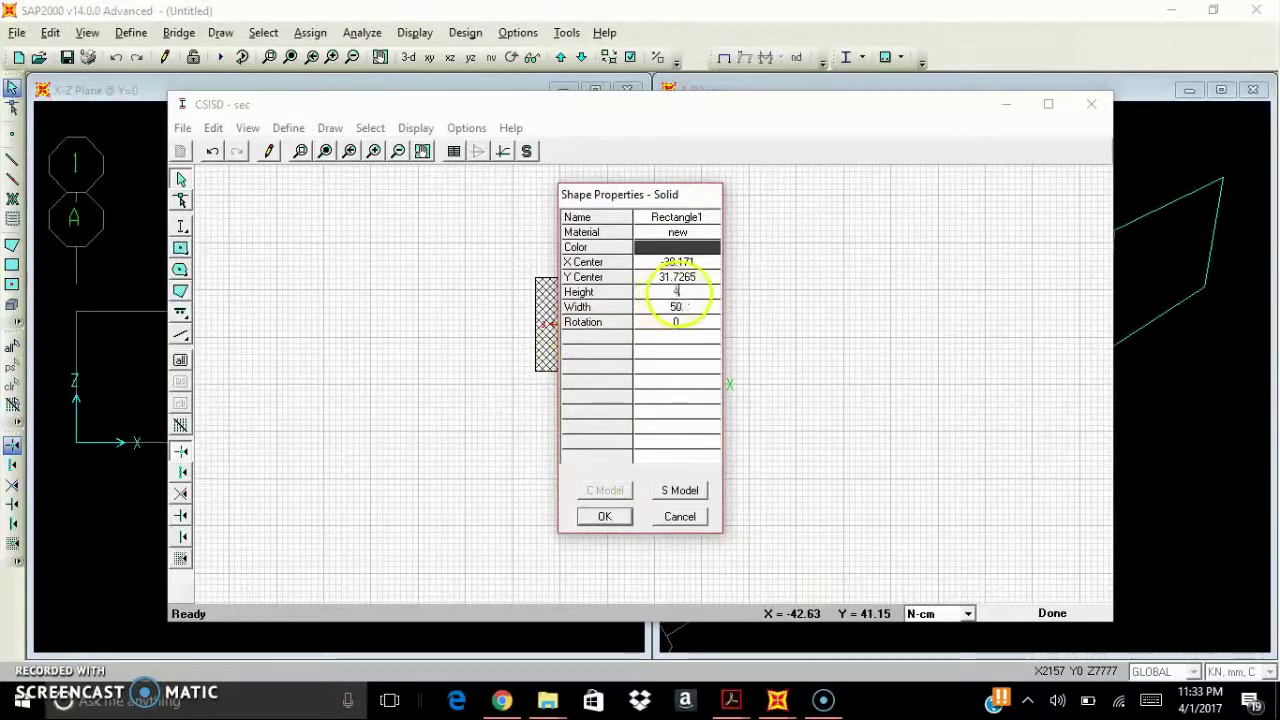
text(.472)
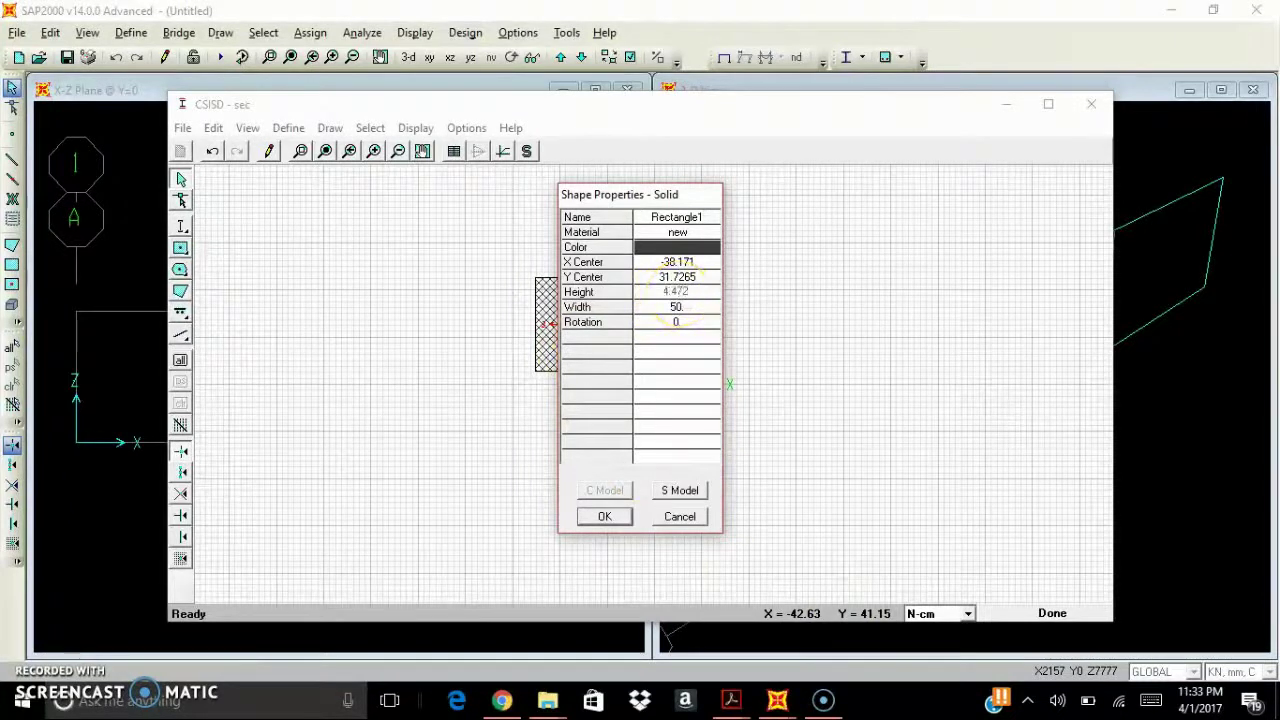
click(676, 307)
click(725, 458)
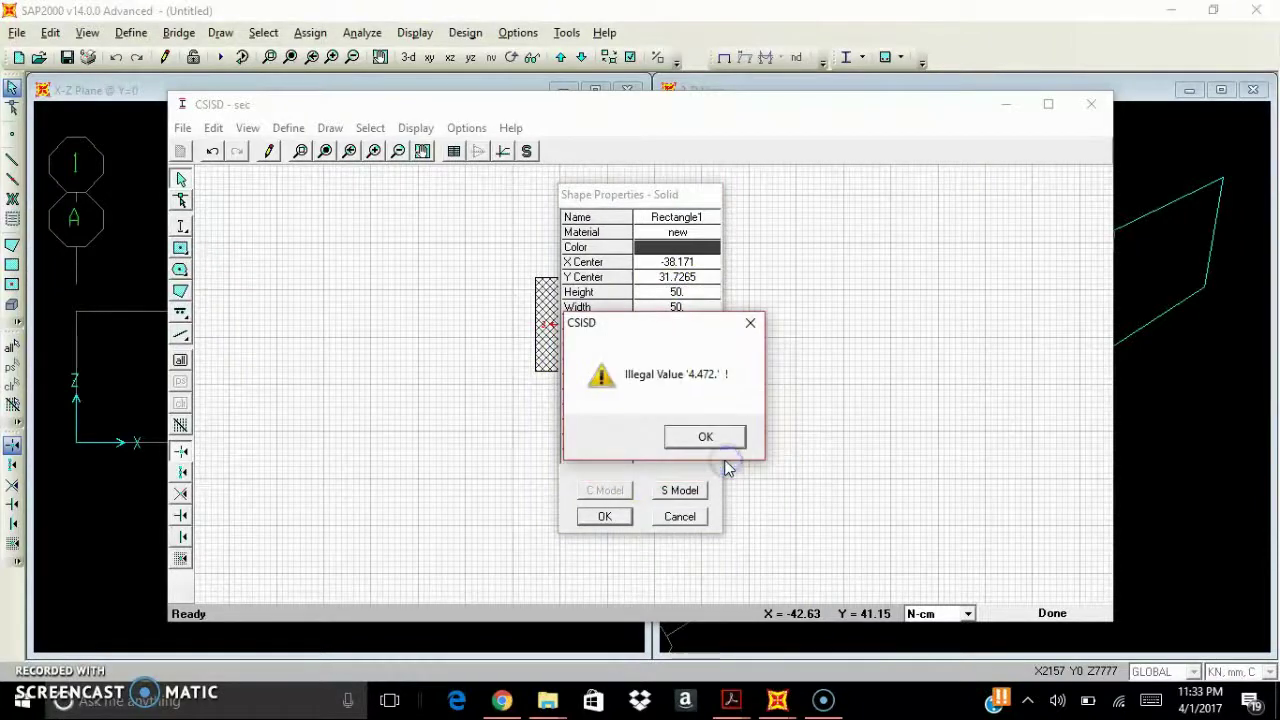
click(696, 436)
click(686, 418)
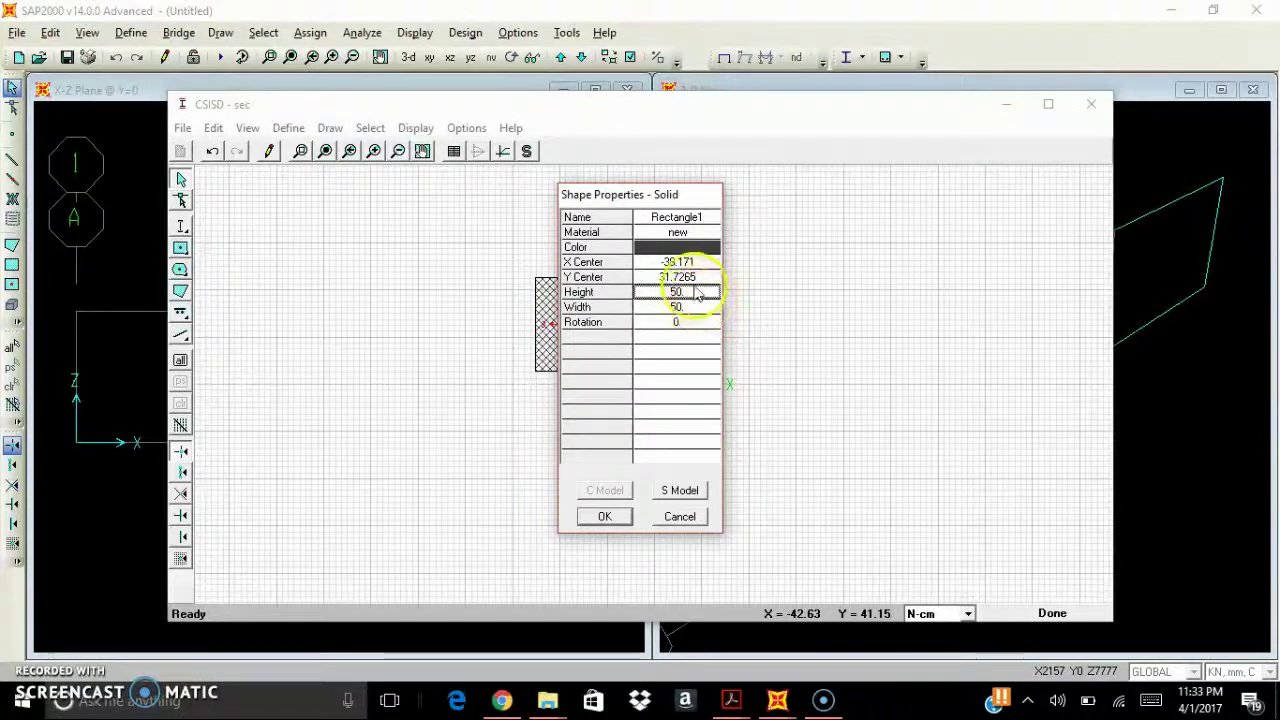
Step: Set both the height and width of the solid rectangle to 4.472 cm and apply the shape properties
double_click(677, 292)
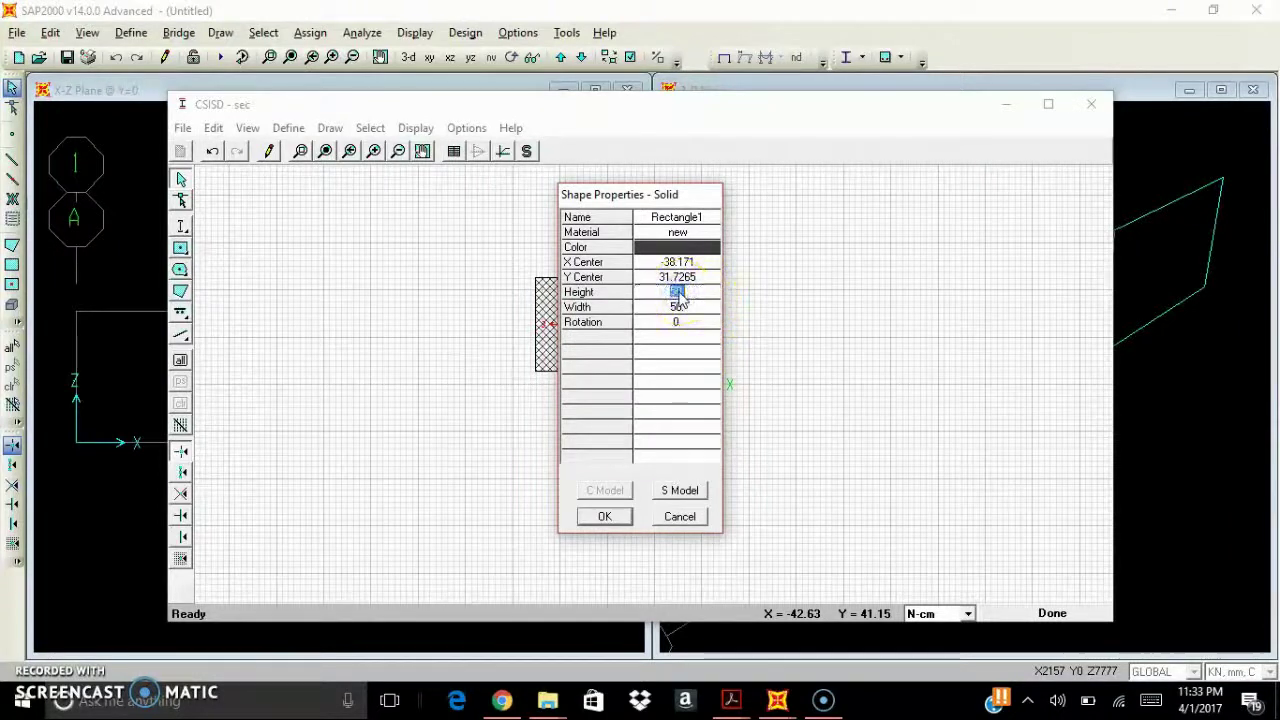
text(4.472)
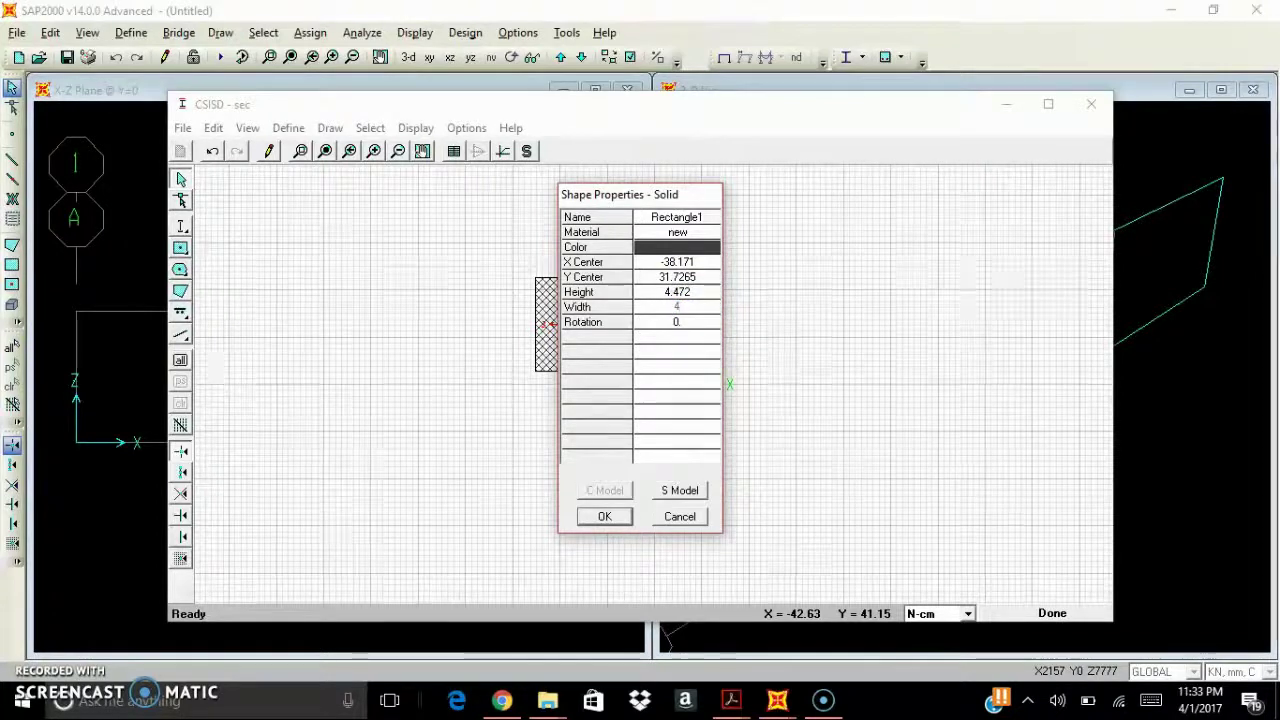
click(660, 322)
click(606, 517)
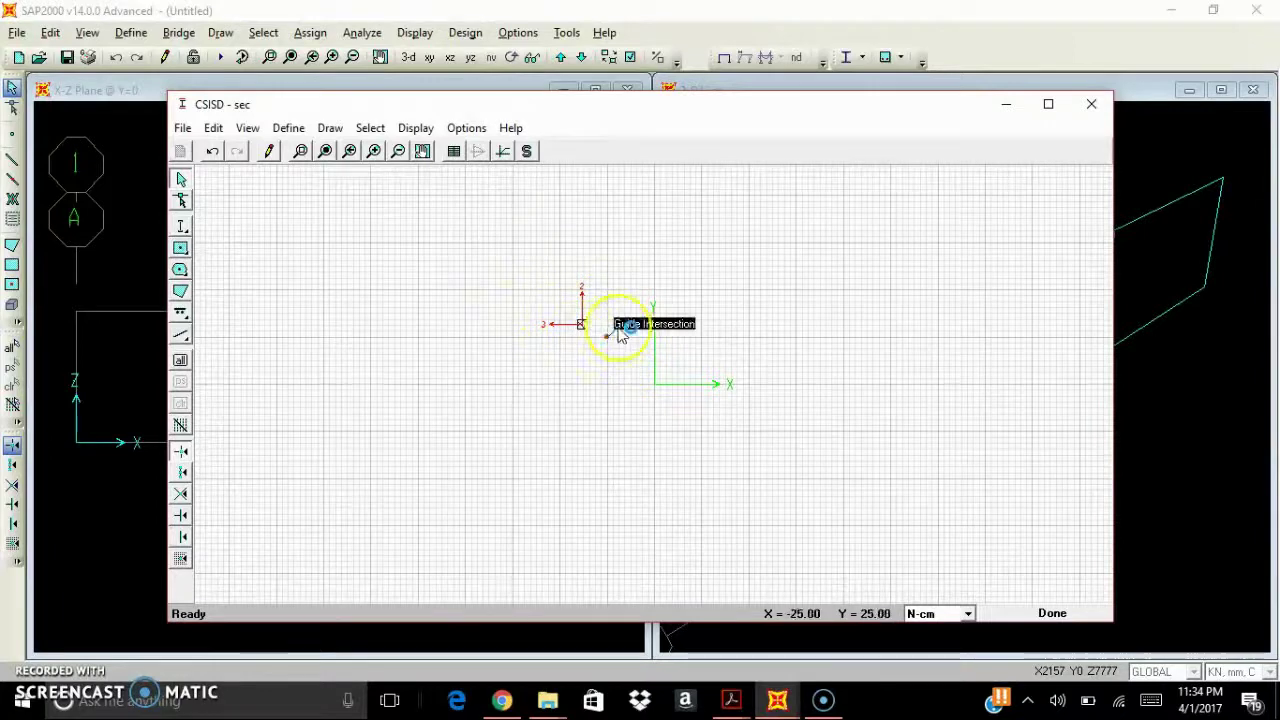
Step: Inspect the resized solid rectangle up close, fitted to the Section Designer view
click(373, 151)
click(373, 151)
click(373, 151)
click(373, 151)
click(373, 151)
click(373, 151)
click(373, 151)
click(373, 151)
click(373, 151)
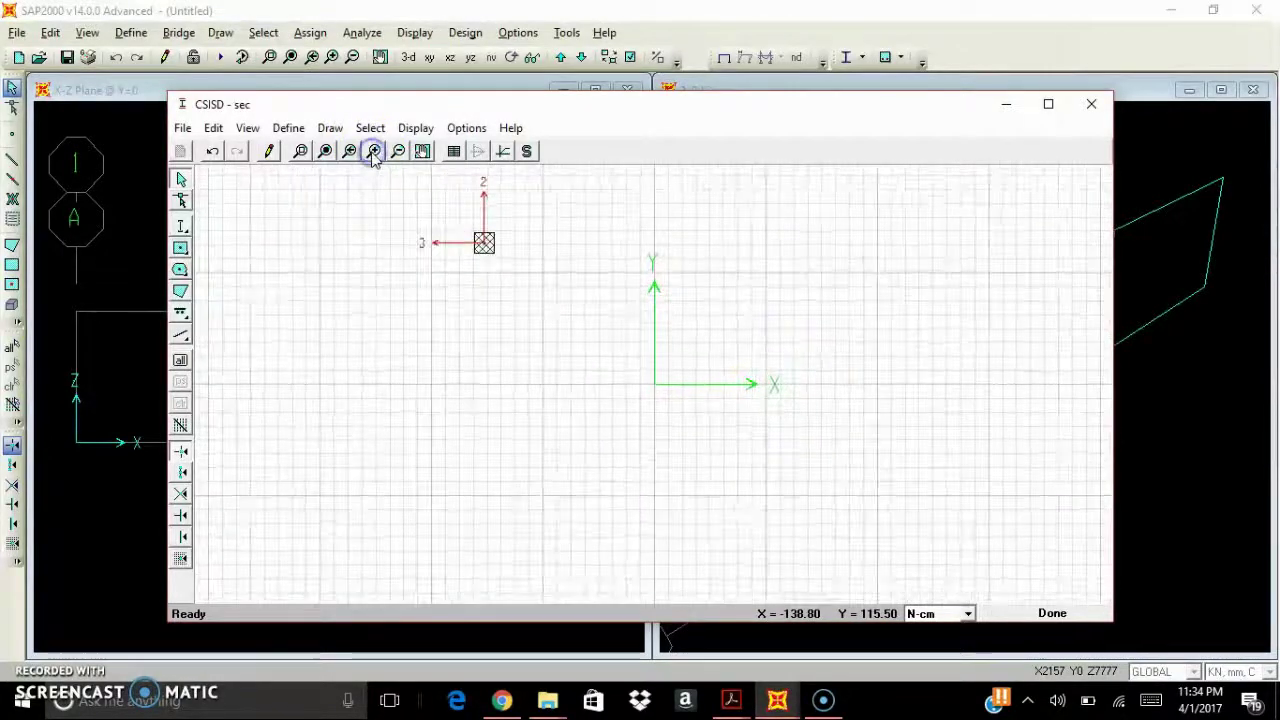
click(325, 151)
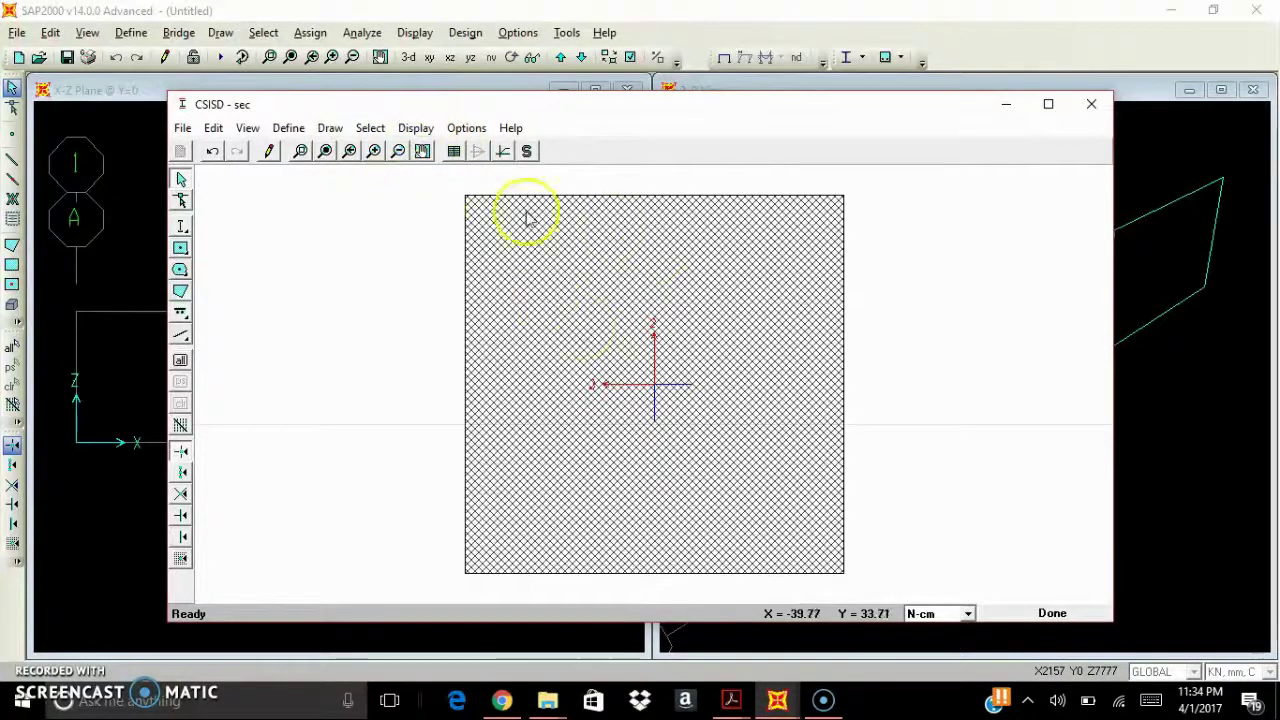
Step: Show the calculated section properties to check the section area, and close them
click(415, 128)
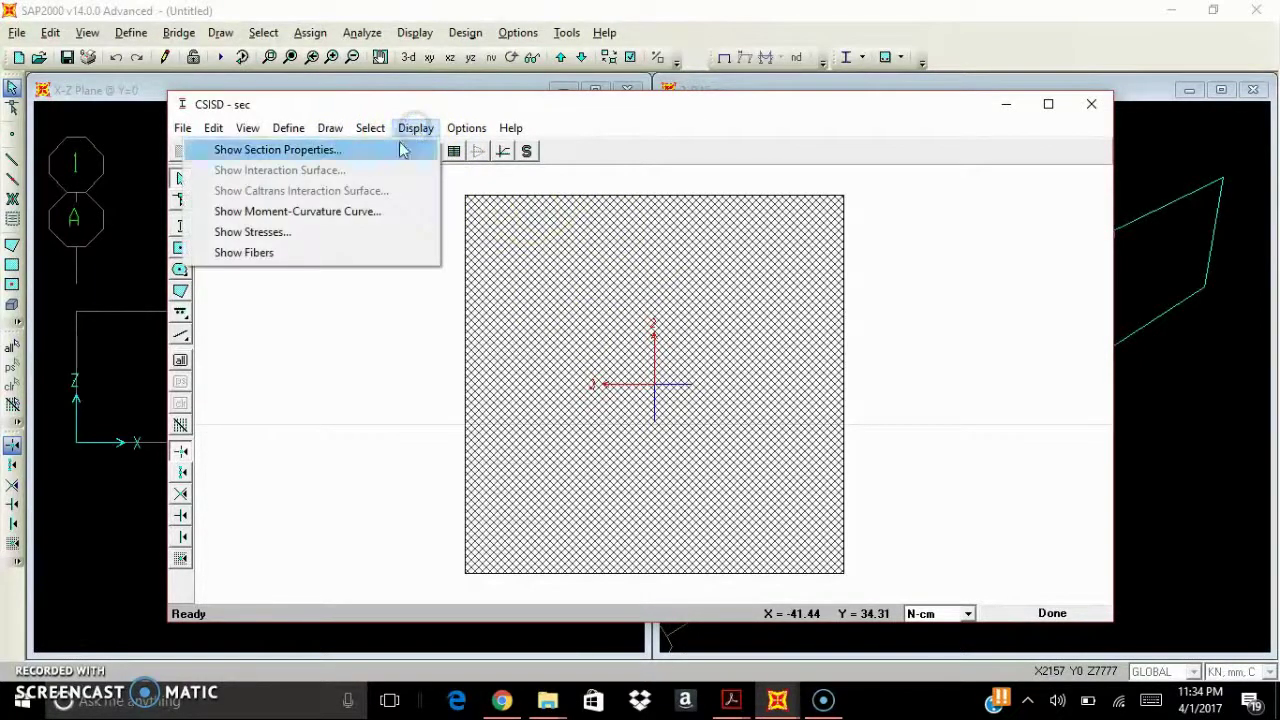
click(372, 152)
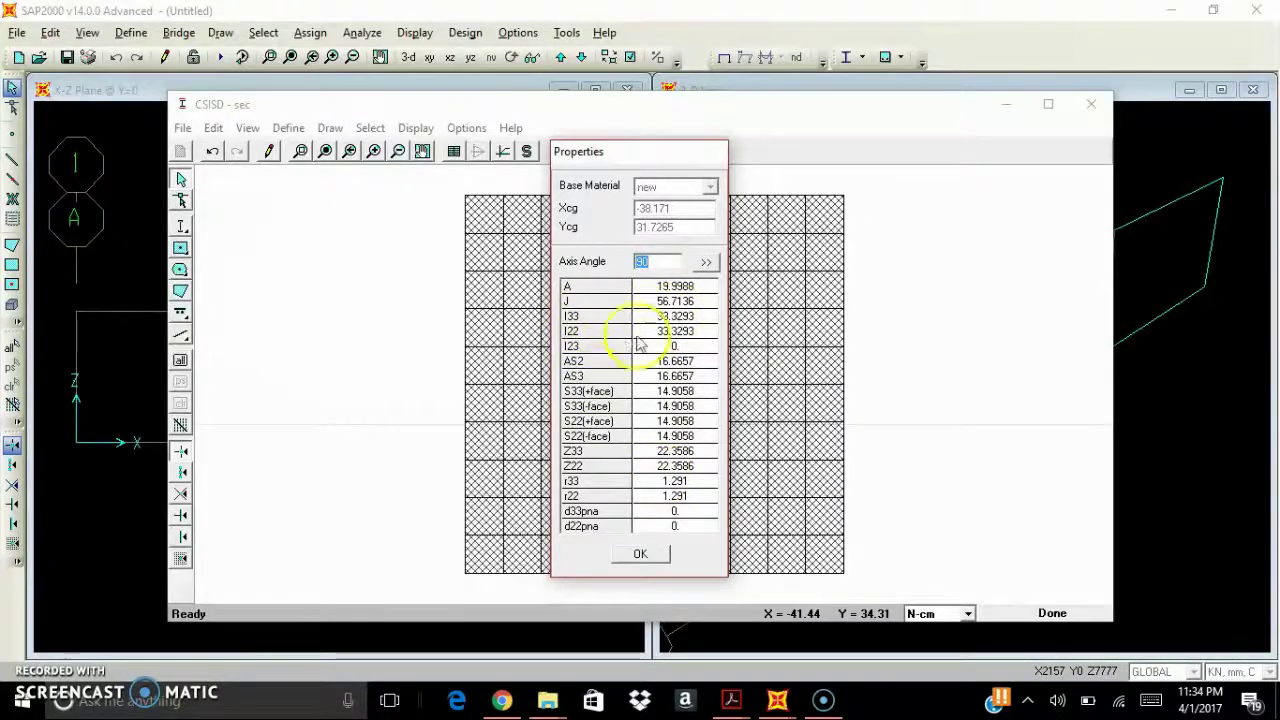
click(633, 558)
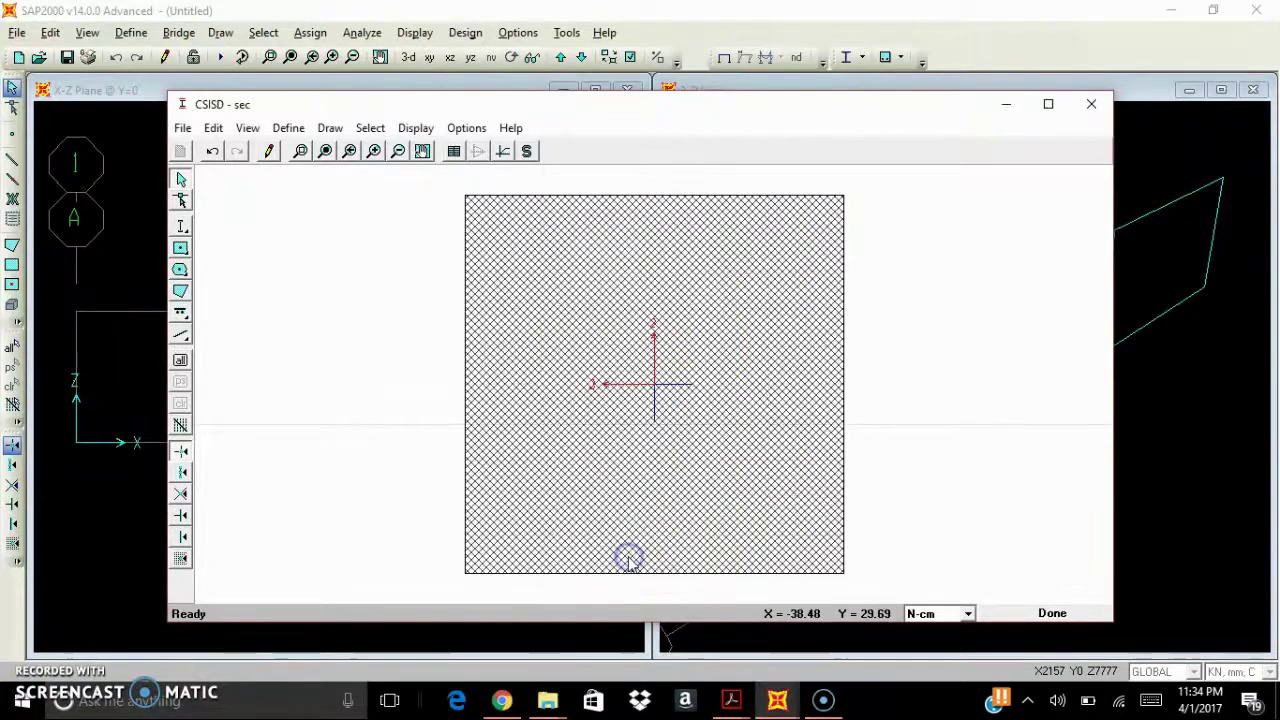
Step: Finish the drawing in the Section Designer and accept the definition of section "sec" and the frame properties
click(1055, 613)
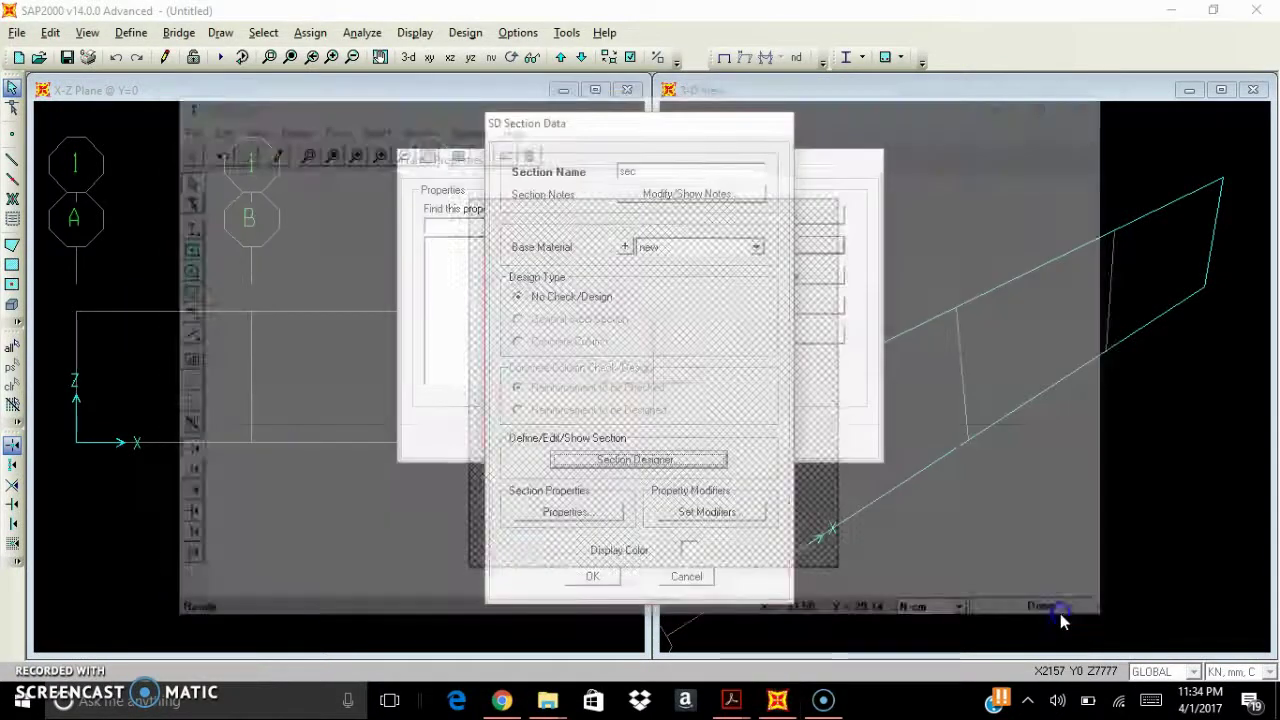
click(596, 576)
click(593, 432)
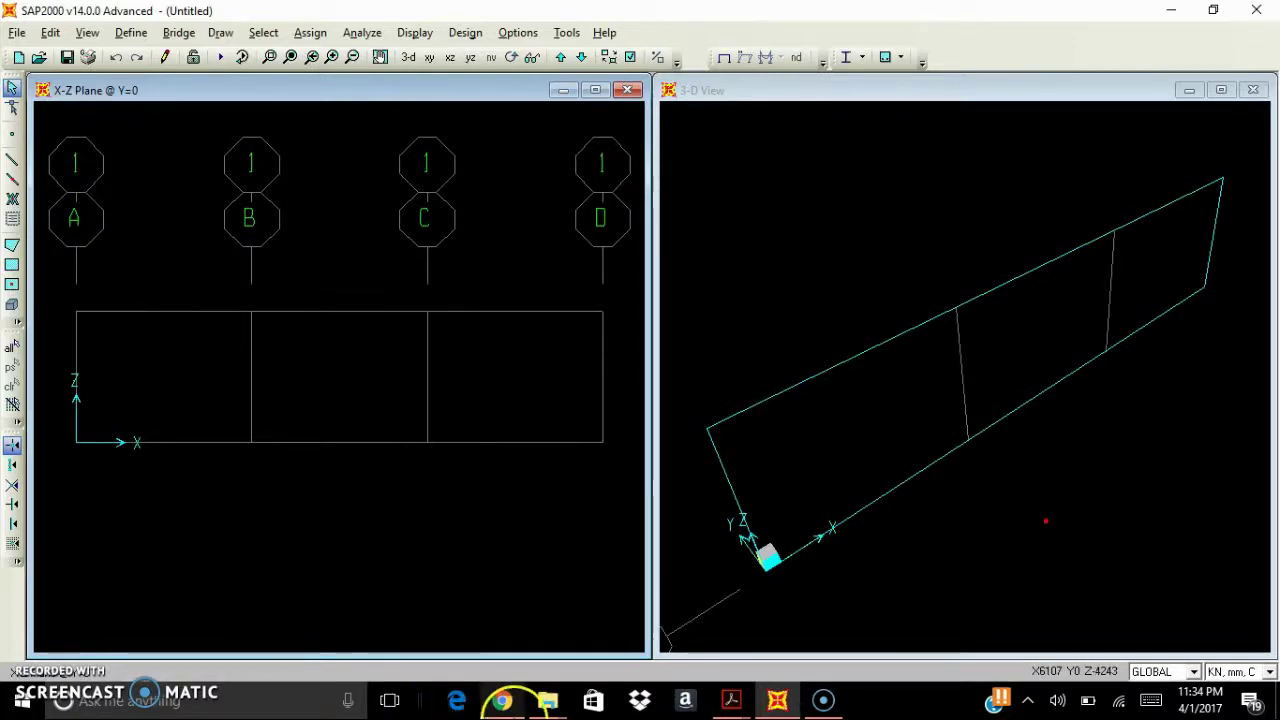
Step: Review the truss geometry and loads in the example PDF in Chrome, and return to SAP2000
click(502, 702)
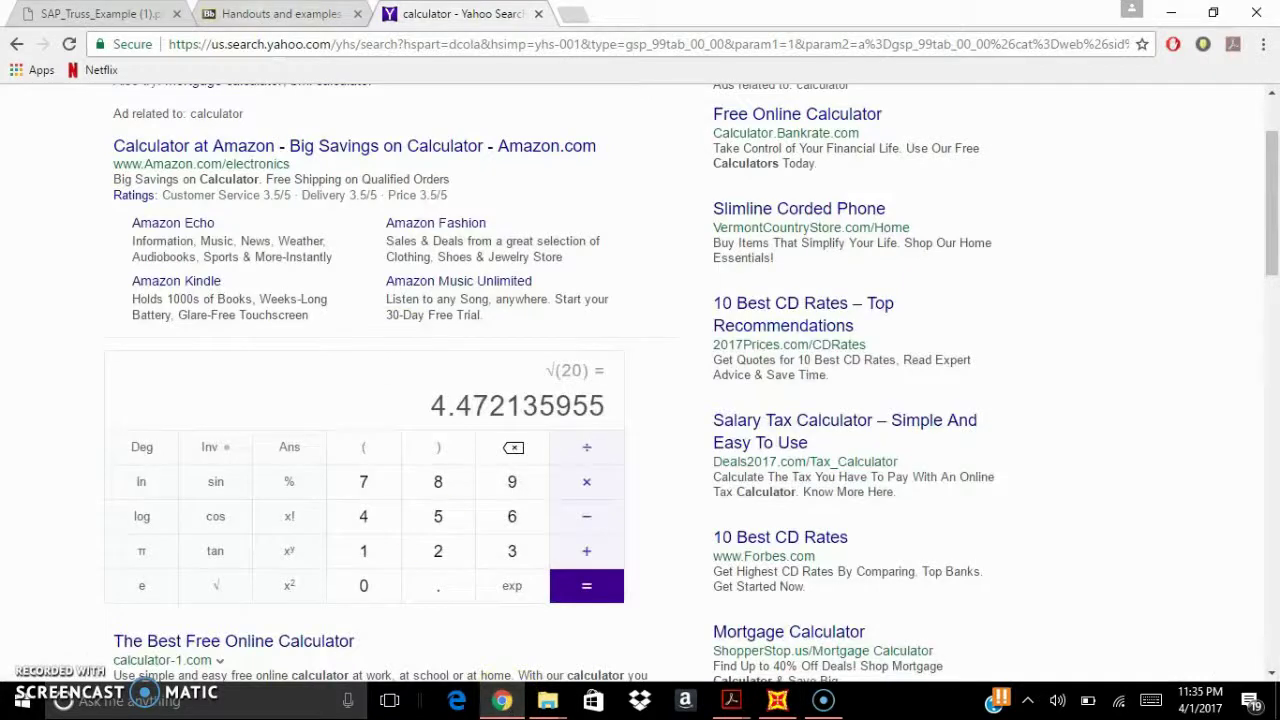
click(280, 14)
click(100, 14)
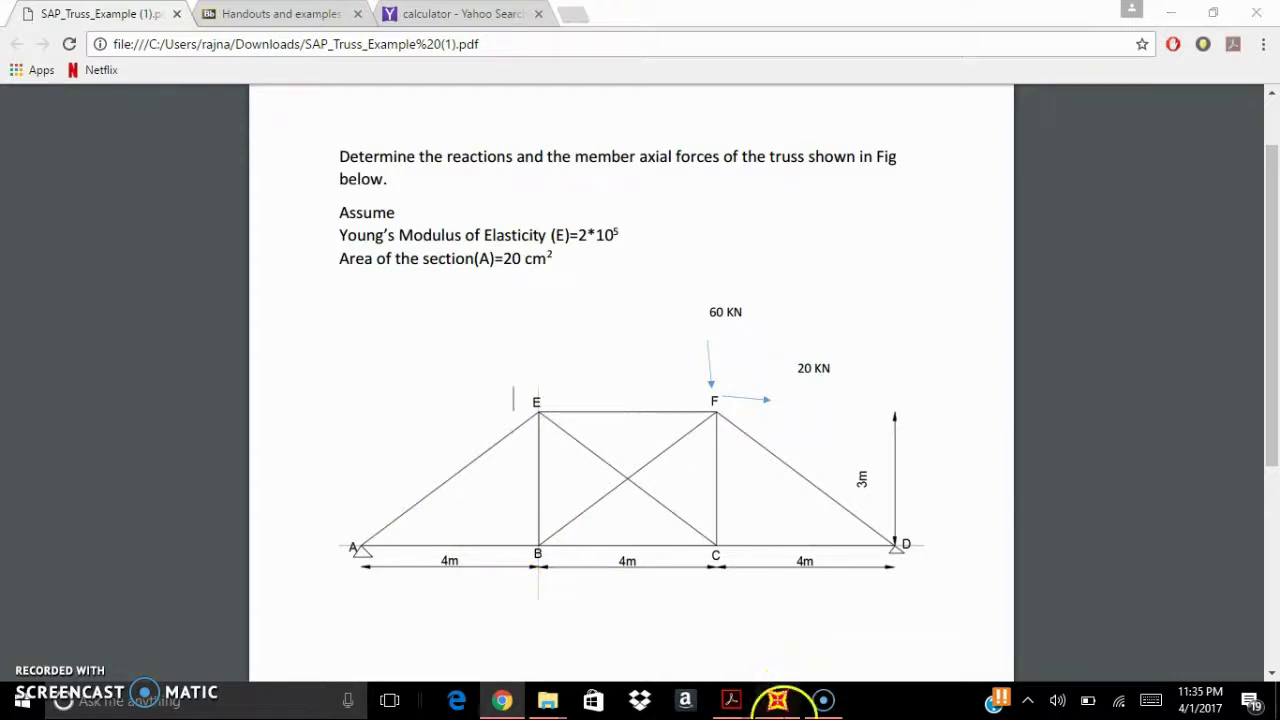
click(777, 699)
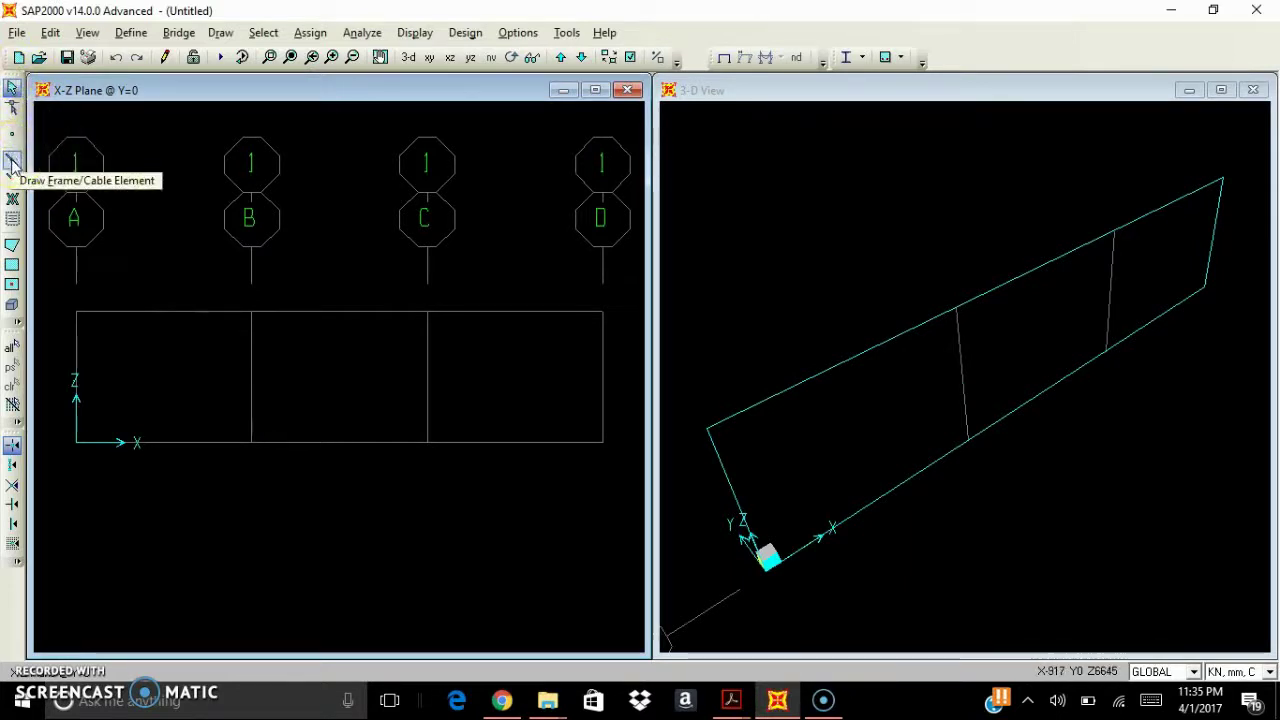
Step: Start drawing straight frame elements with section "sec" and set their moment releases to Pinned
click(12, 160)
click(257, 224)
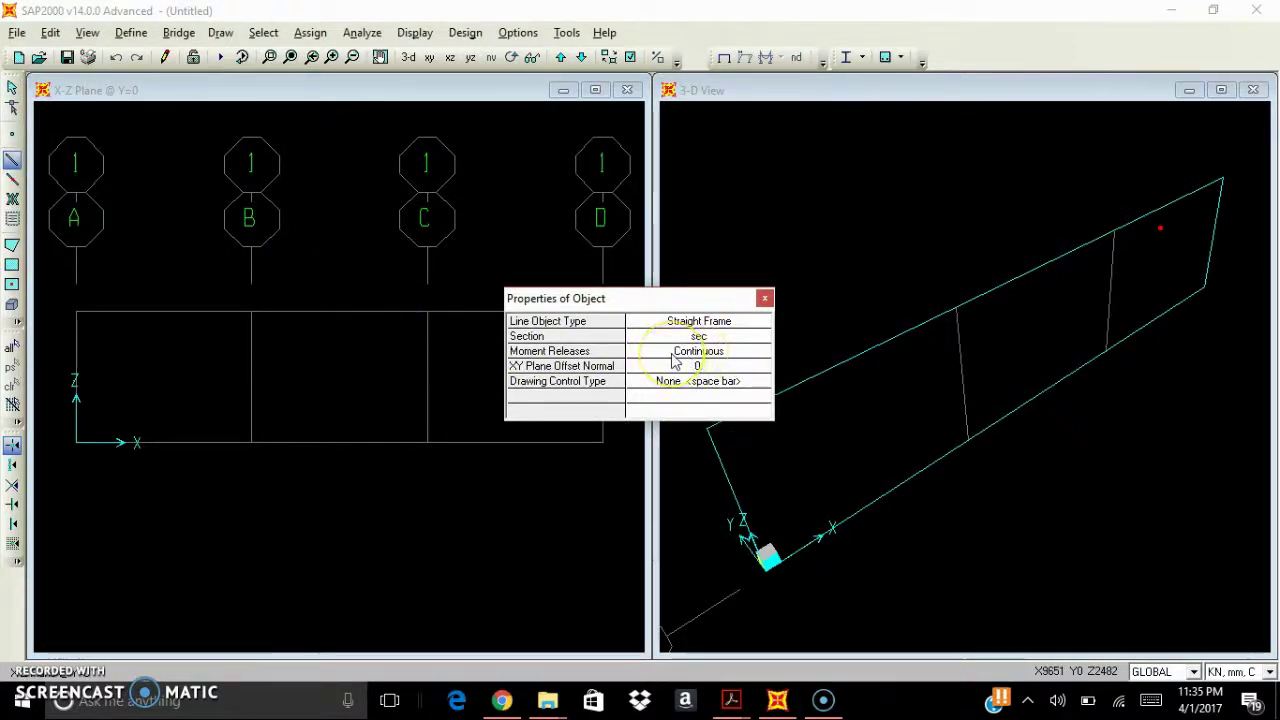
text(.)
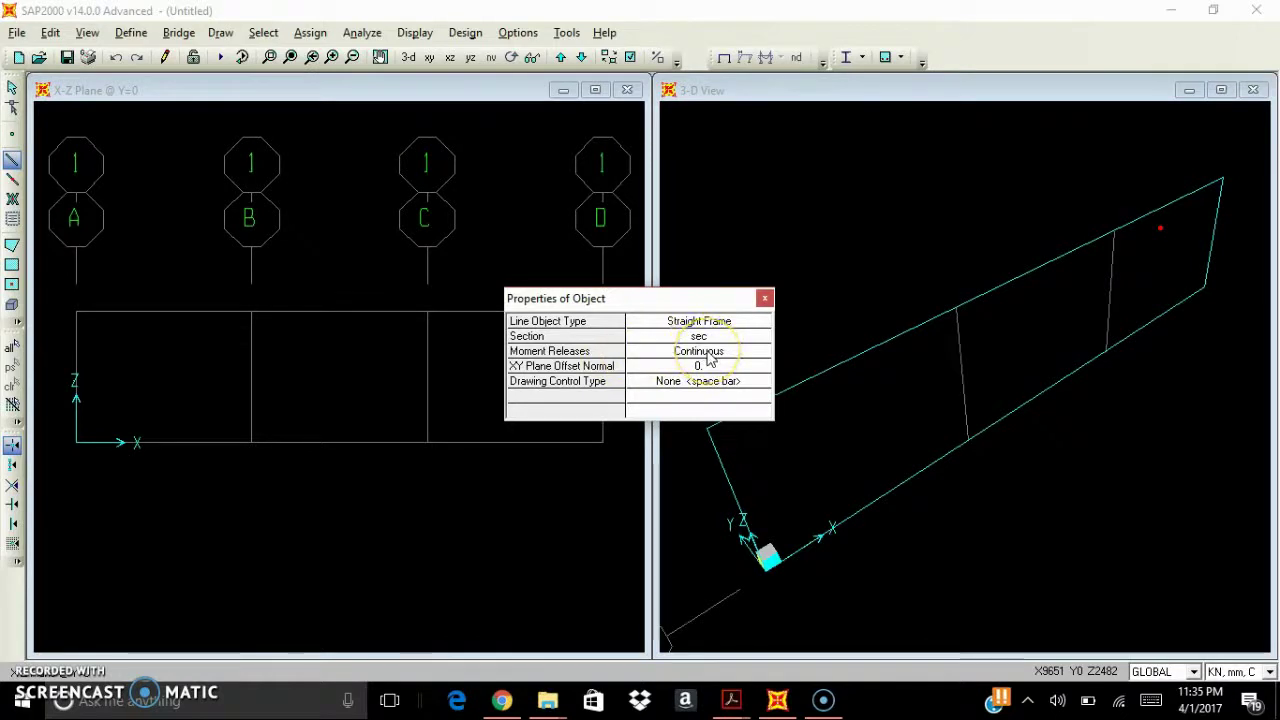
click(707, 352)
click(709, 352)
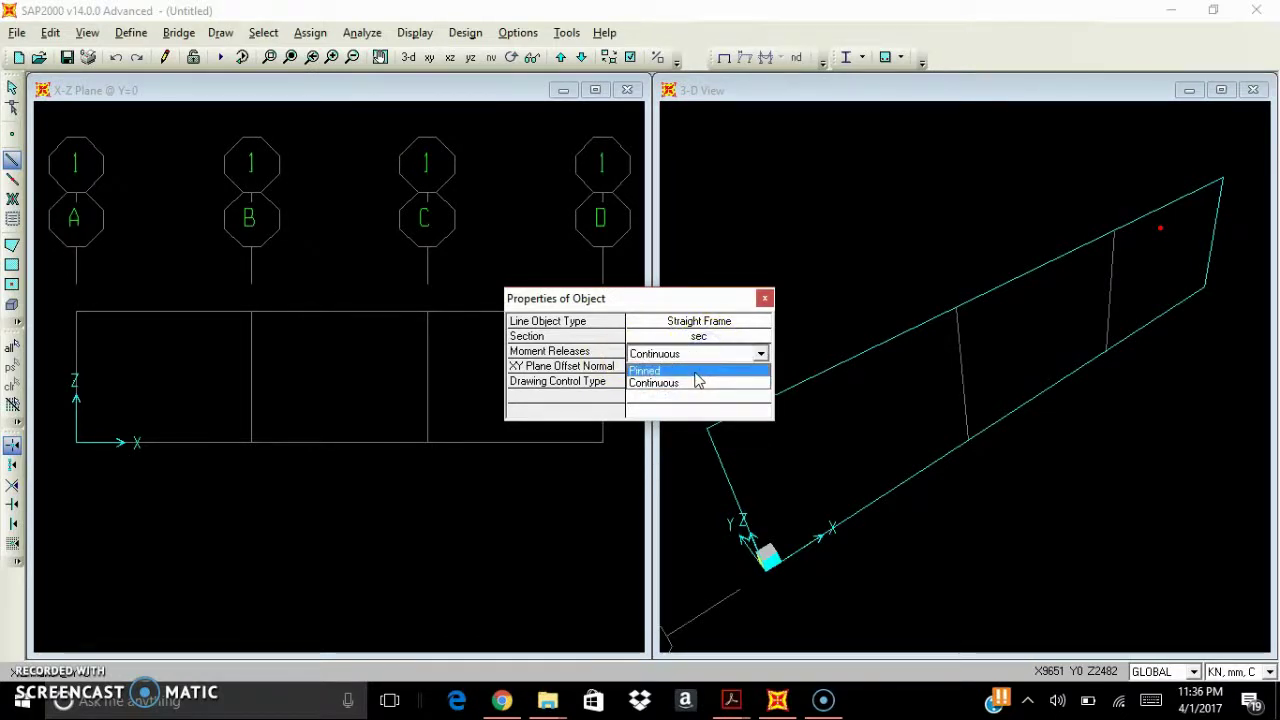
click(696, 372)
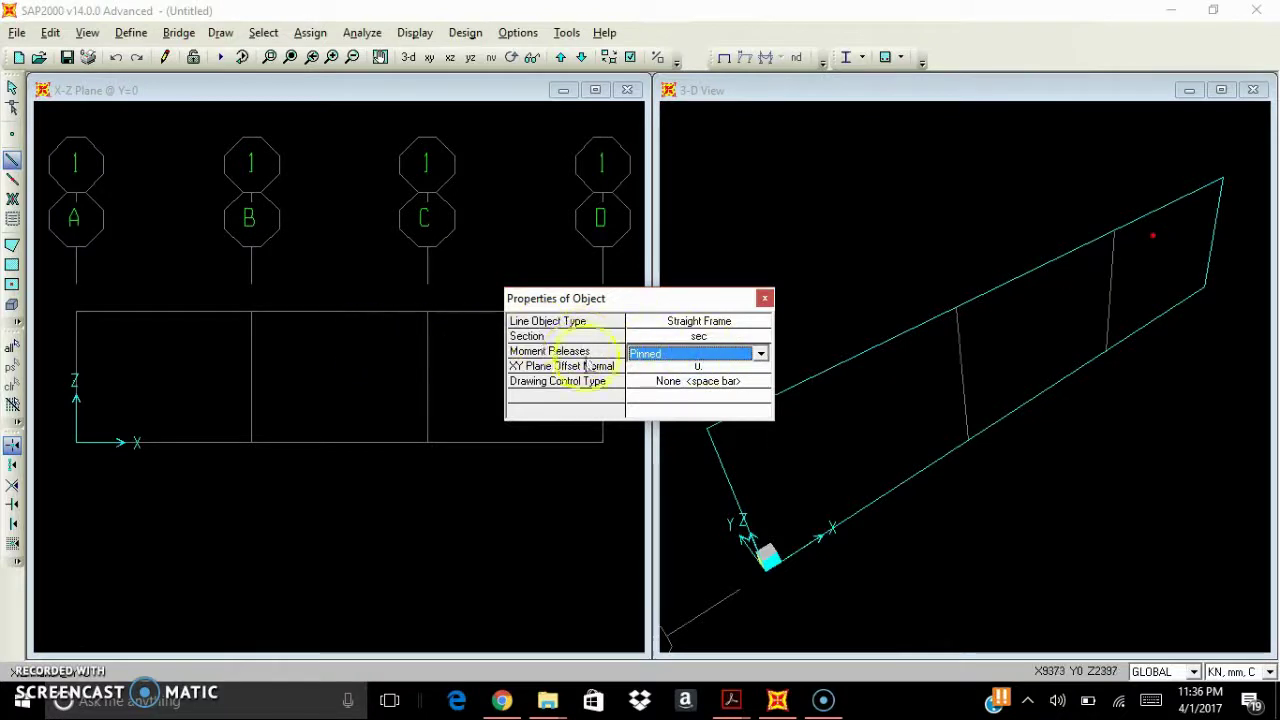
click(697, 339)
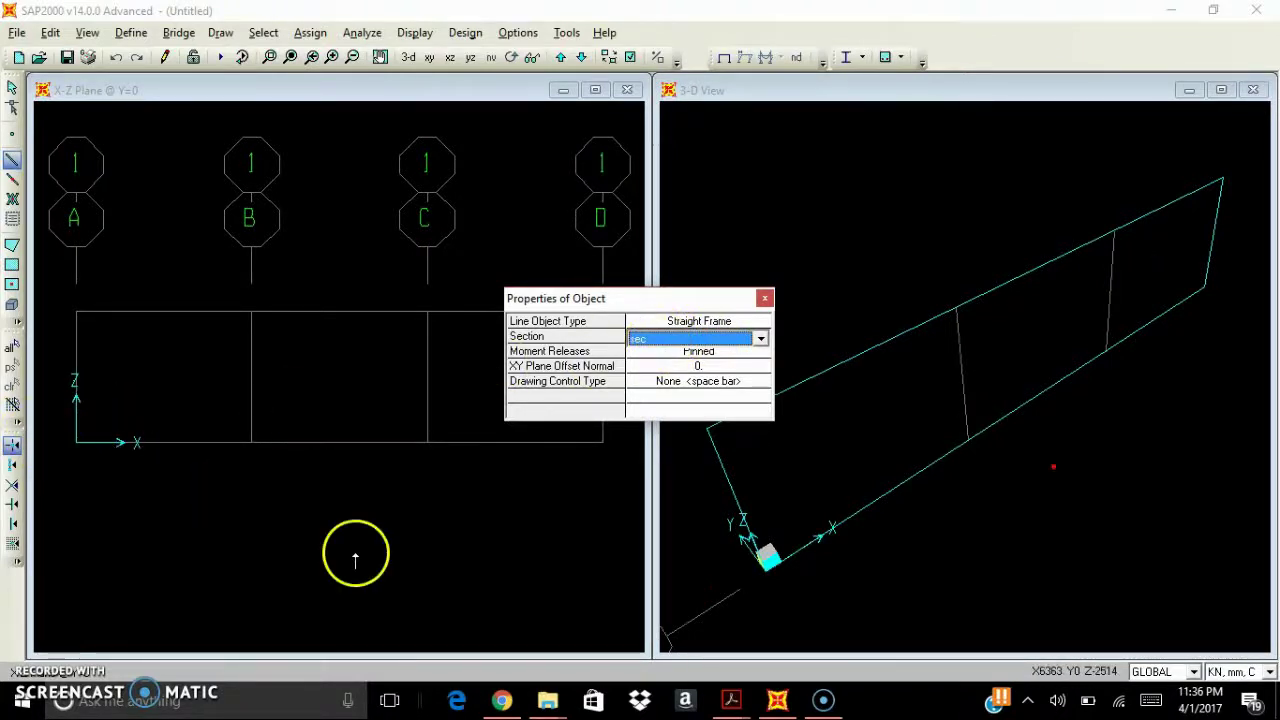
Step: Check the truss layout in the example PDF, and draw the bottom chord members from A through B and C to D
click(501, 702)
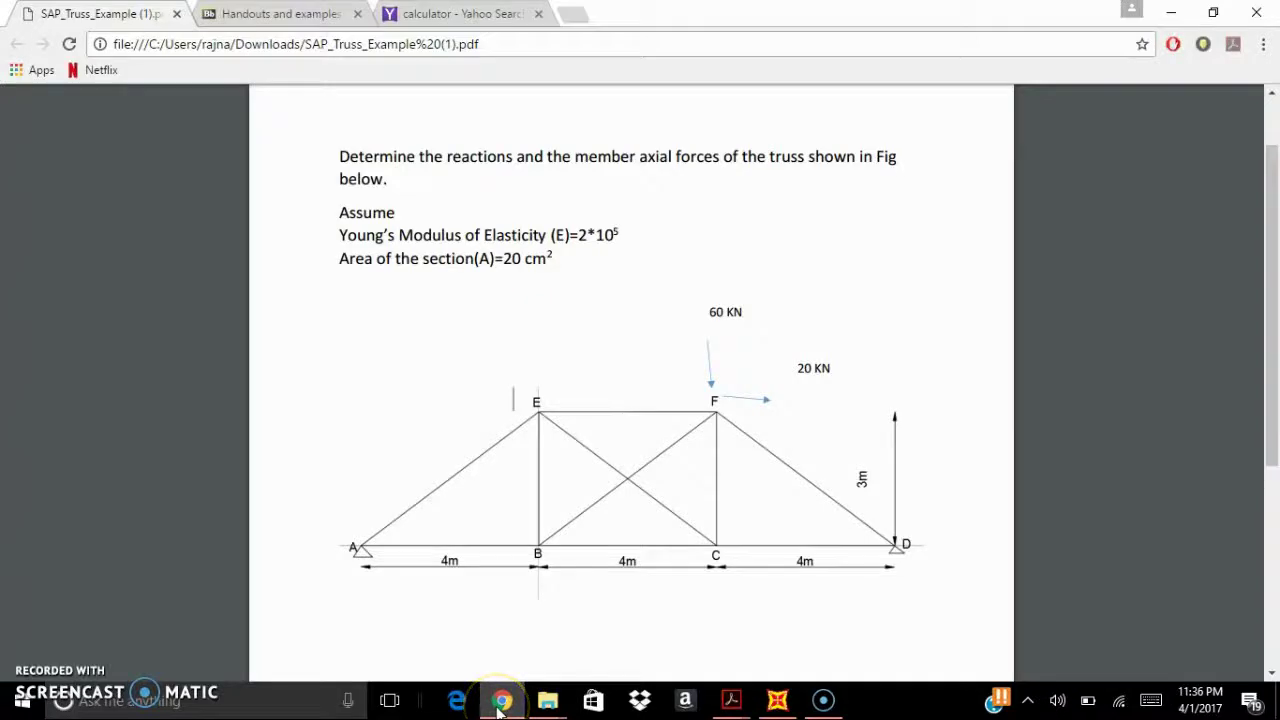
click(501, 702)
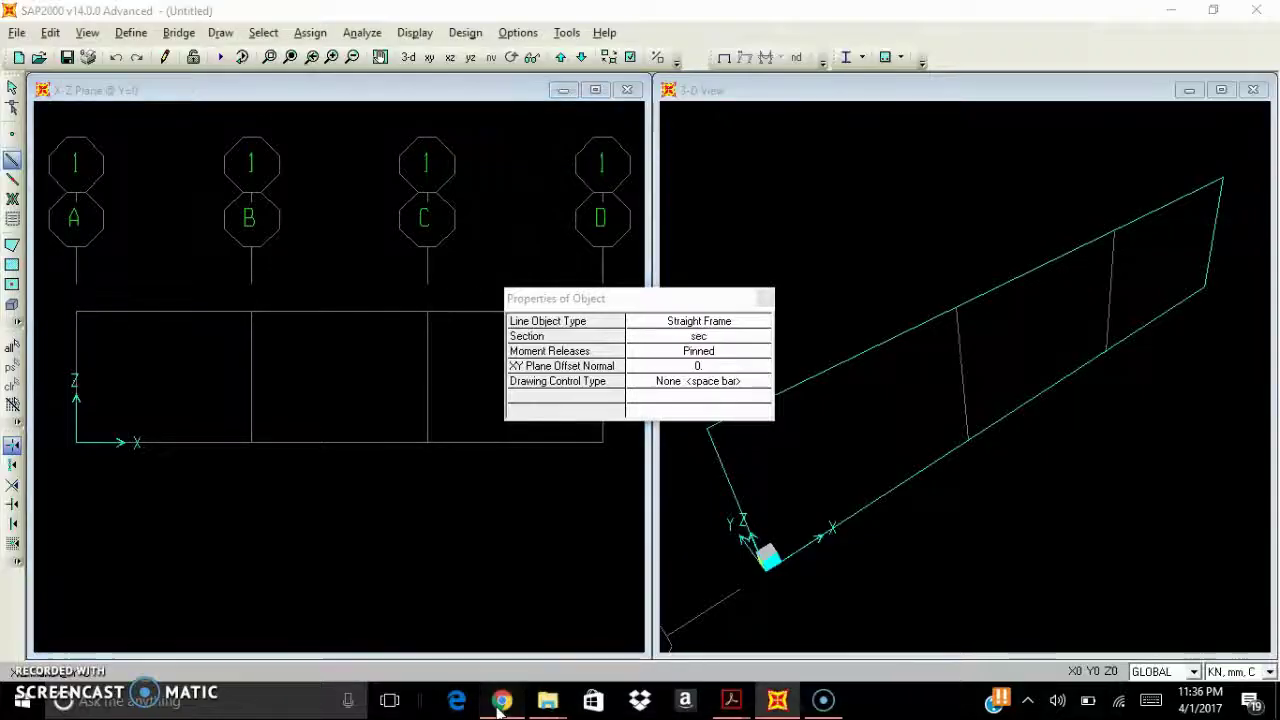
click(501, 702)
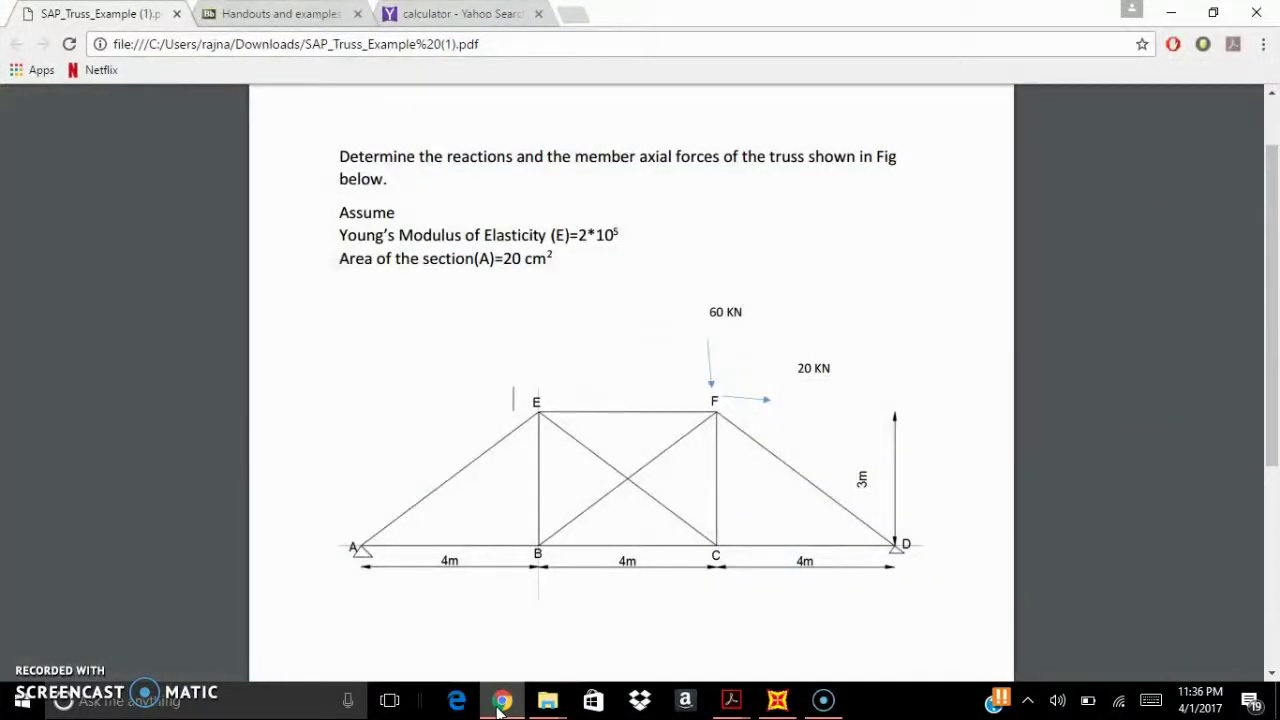
click(501, 702)
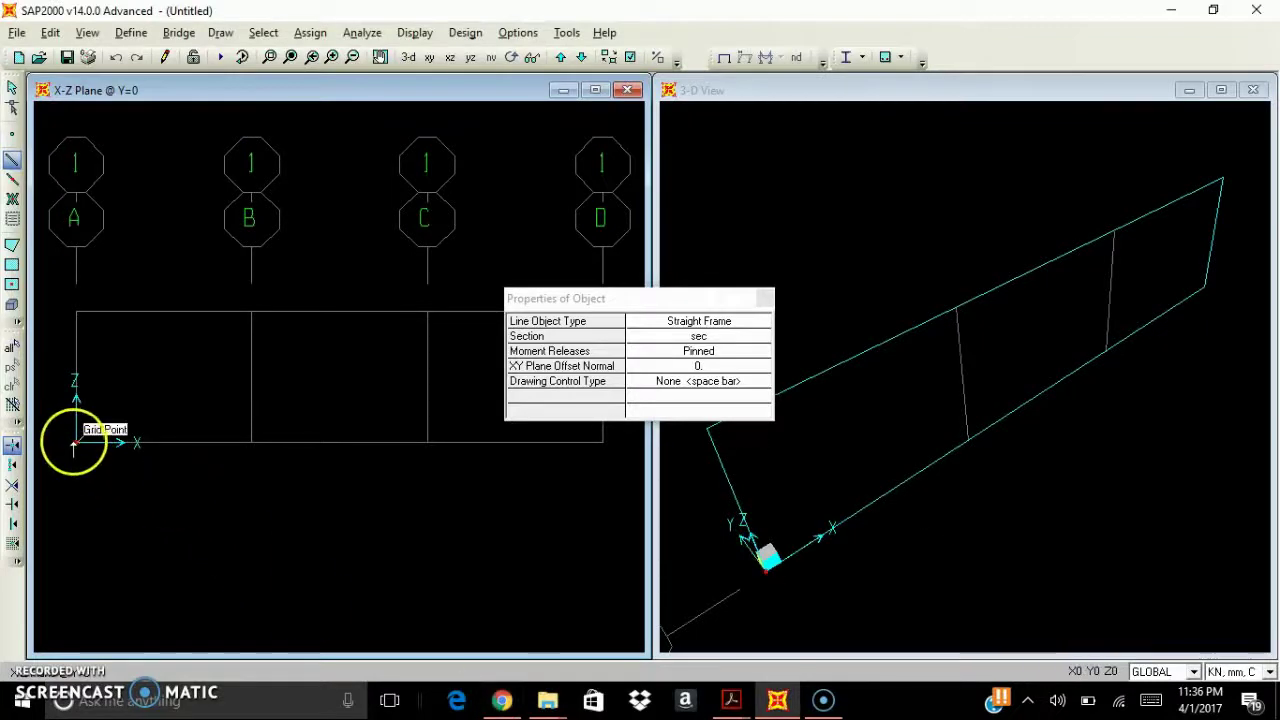
click(252, 441)
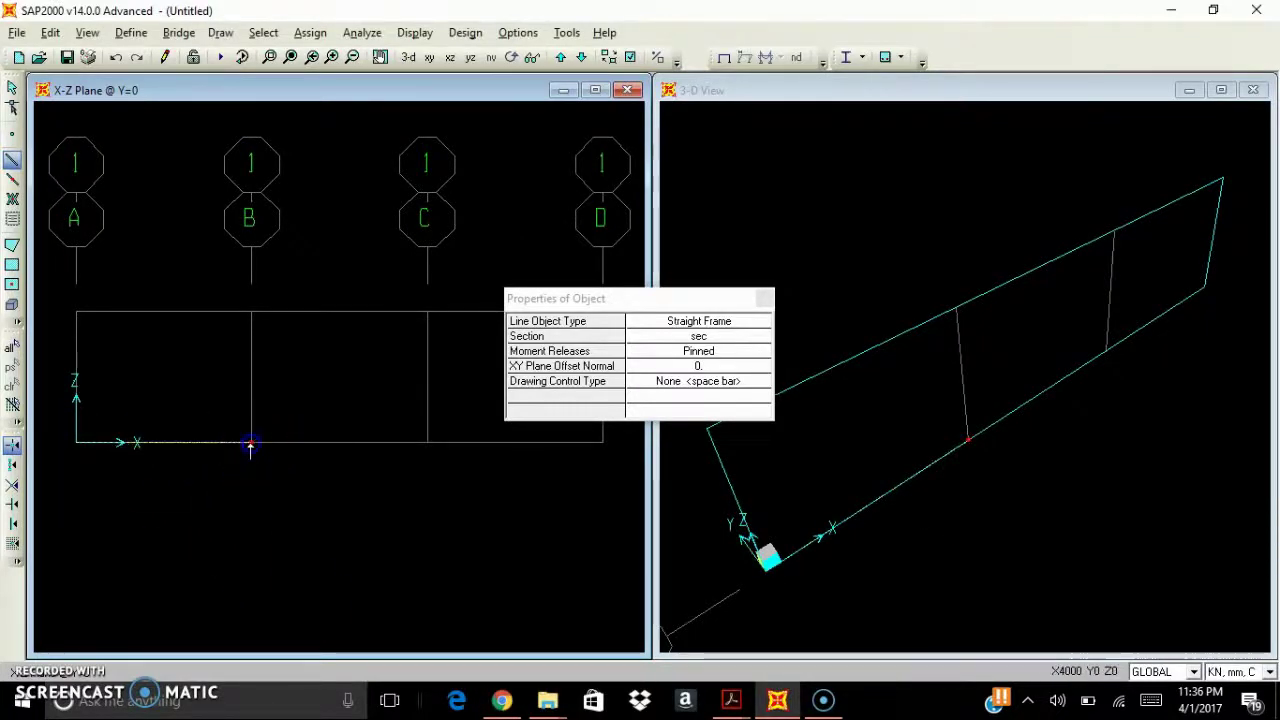
click(427, 441)
click(604, 441)
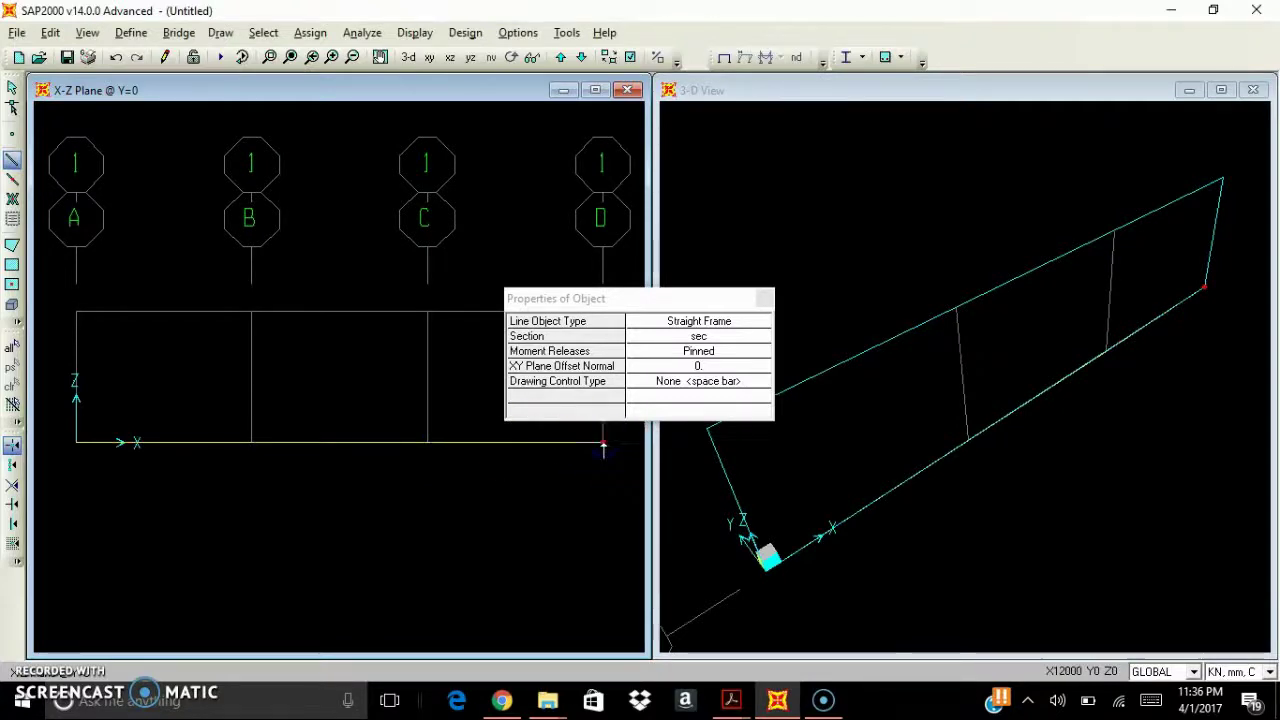
Step: Draw the inclined end member from A to upper joint E and the vertical member from B to E, following the example PDF
click(503, 700)
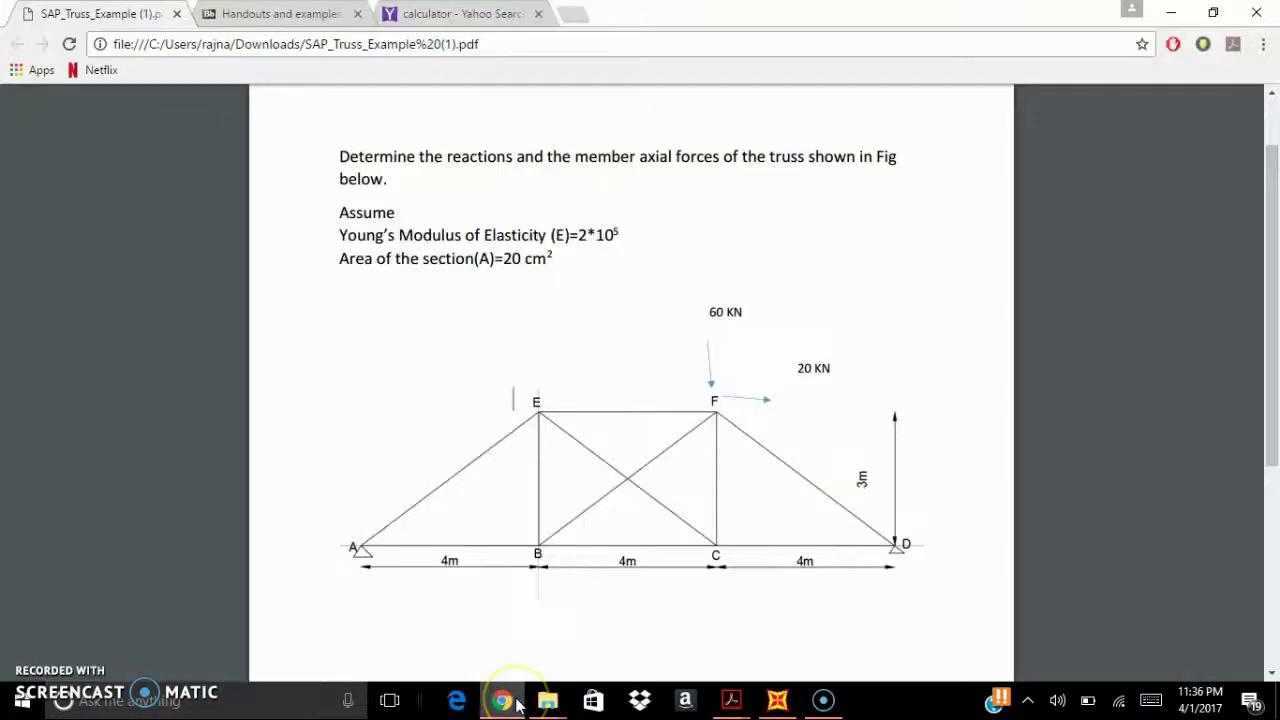
click(503, 700)
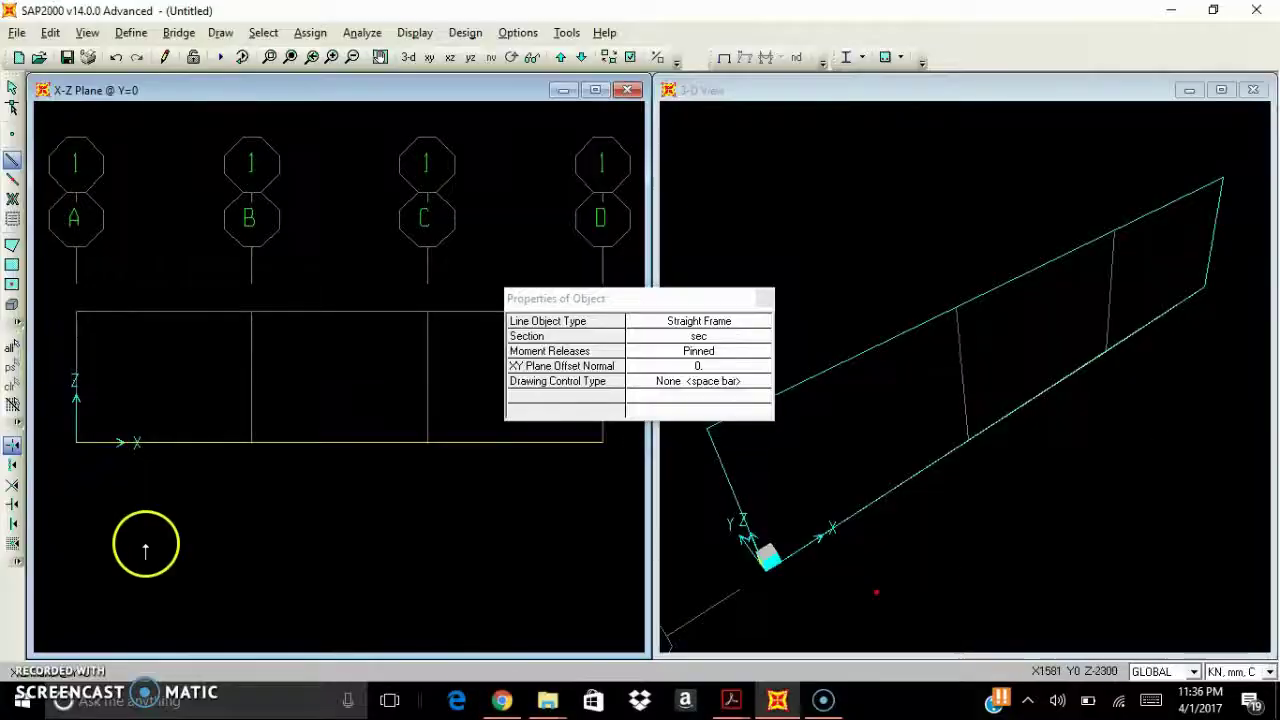
click(76, 441)
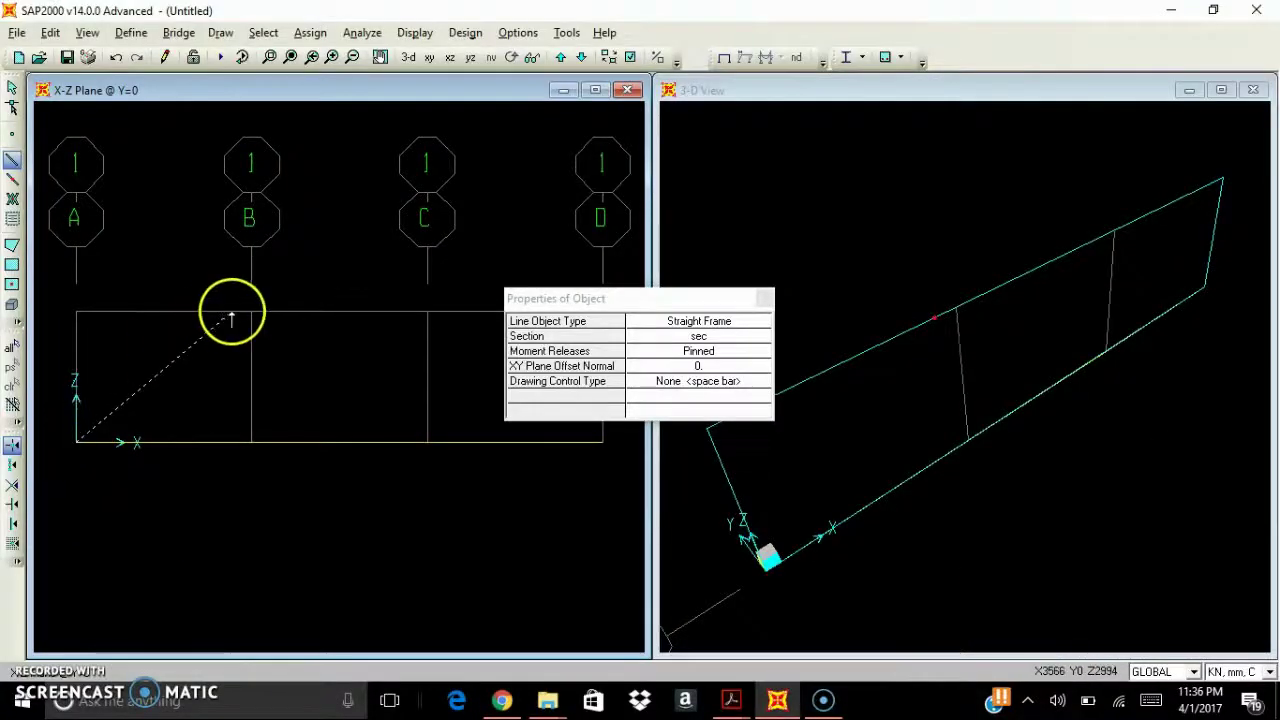
click(252, 312)
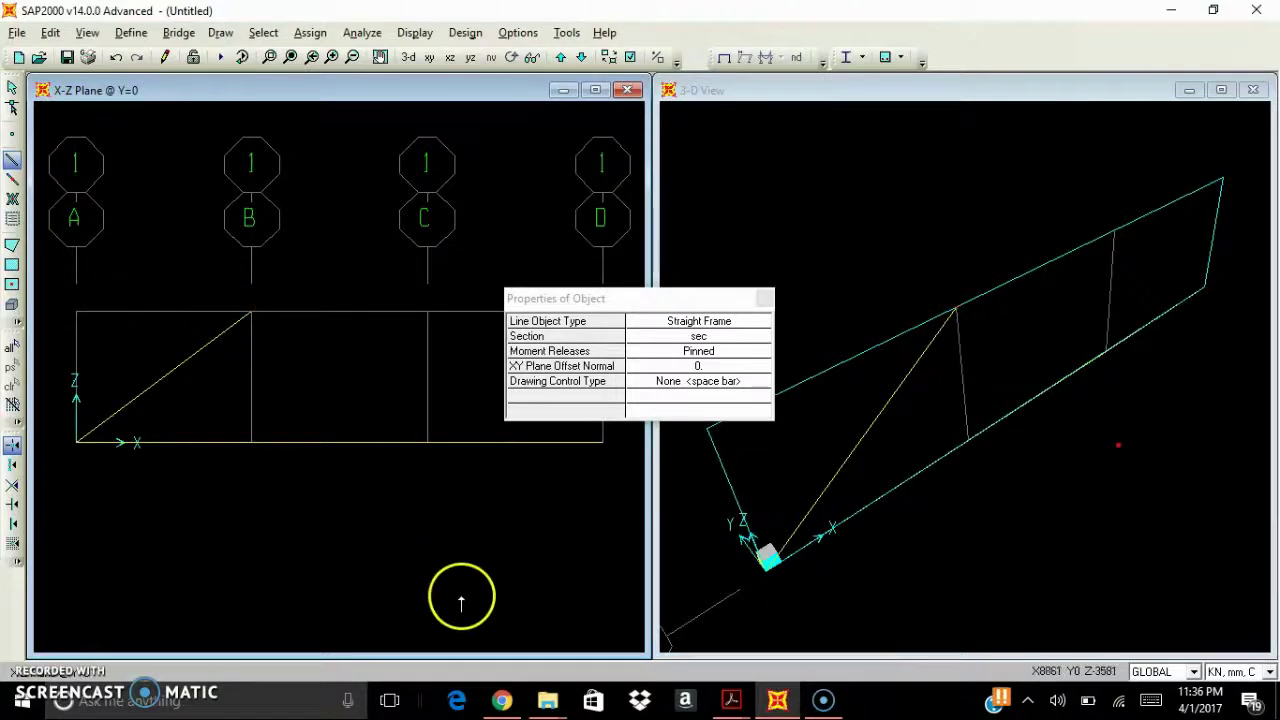
click(503, 700)
click(503, 700)
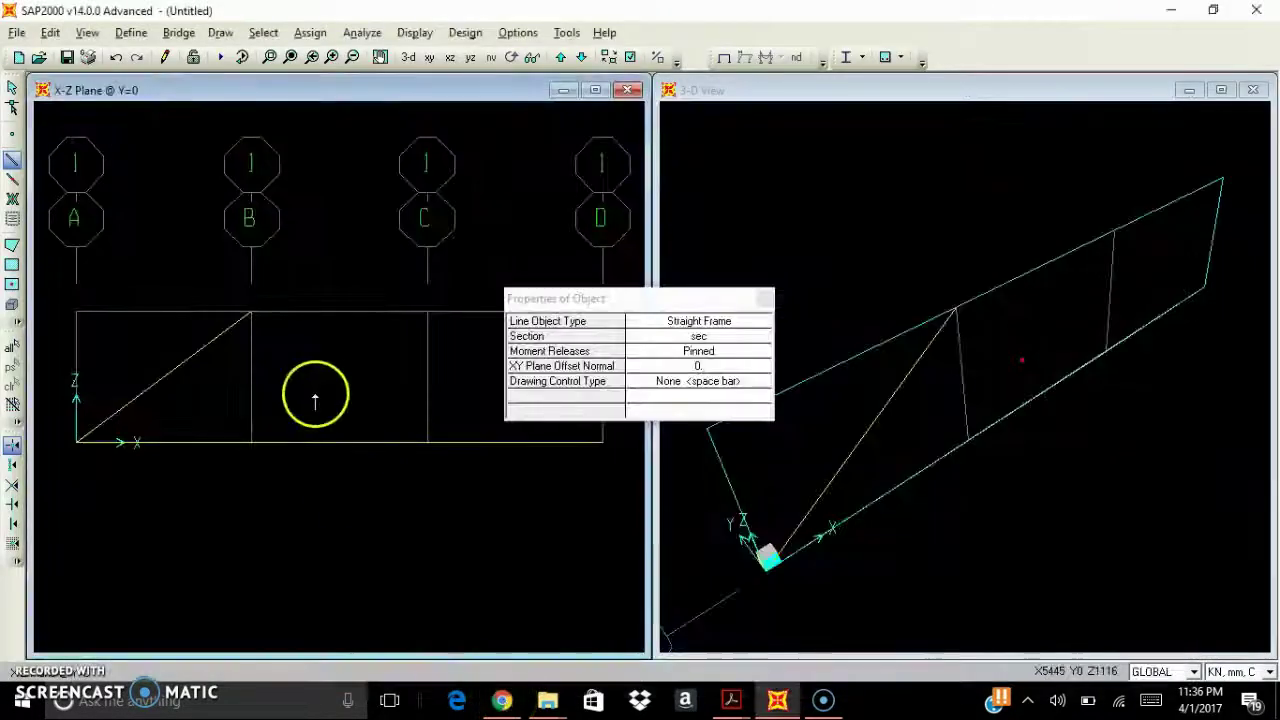
click(252, 441)
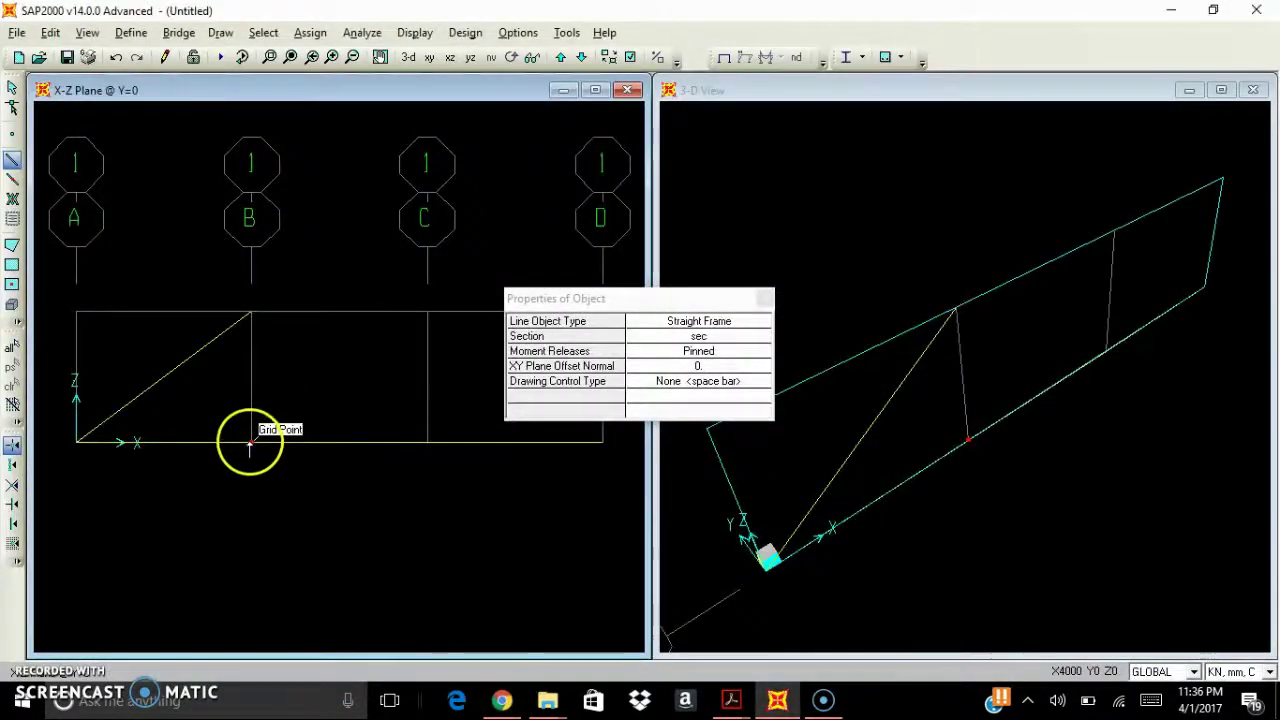
double_click(252, 314)
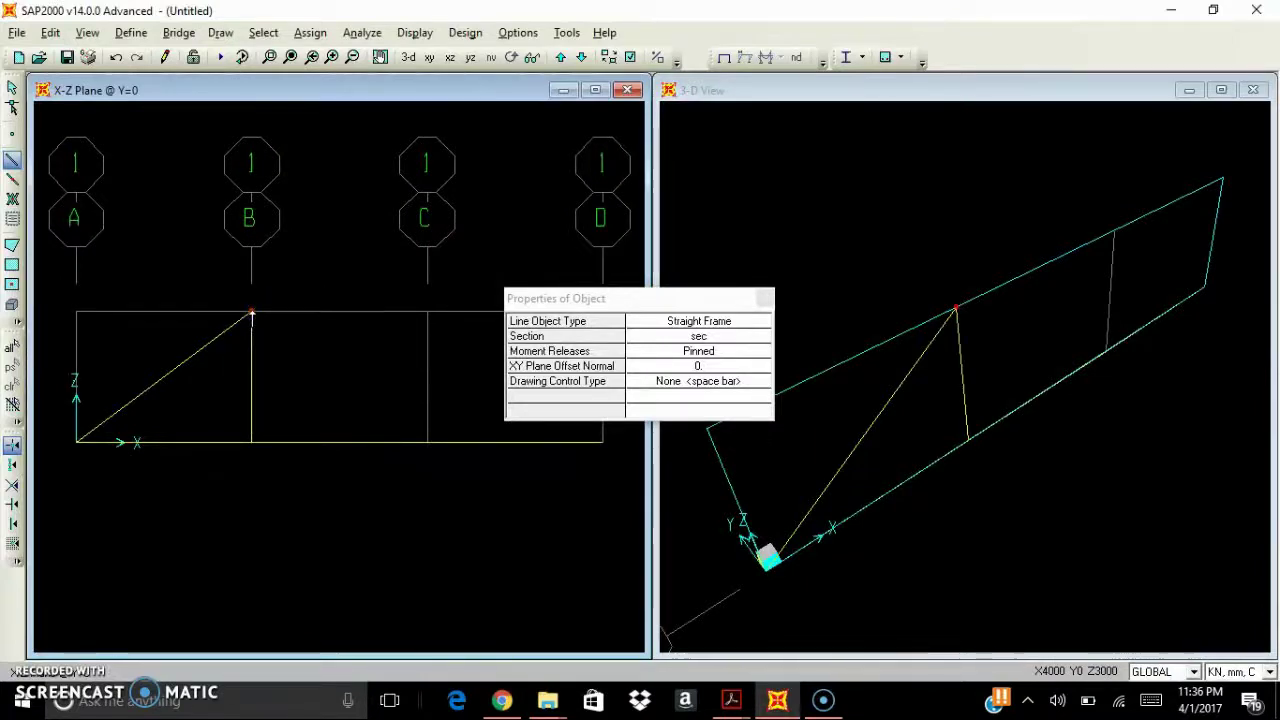
Step: Draw the top chord member from E to F and the diagonal from B to F
click(502, 700)
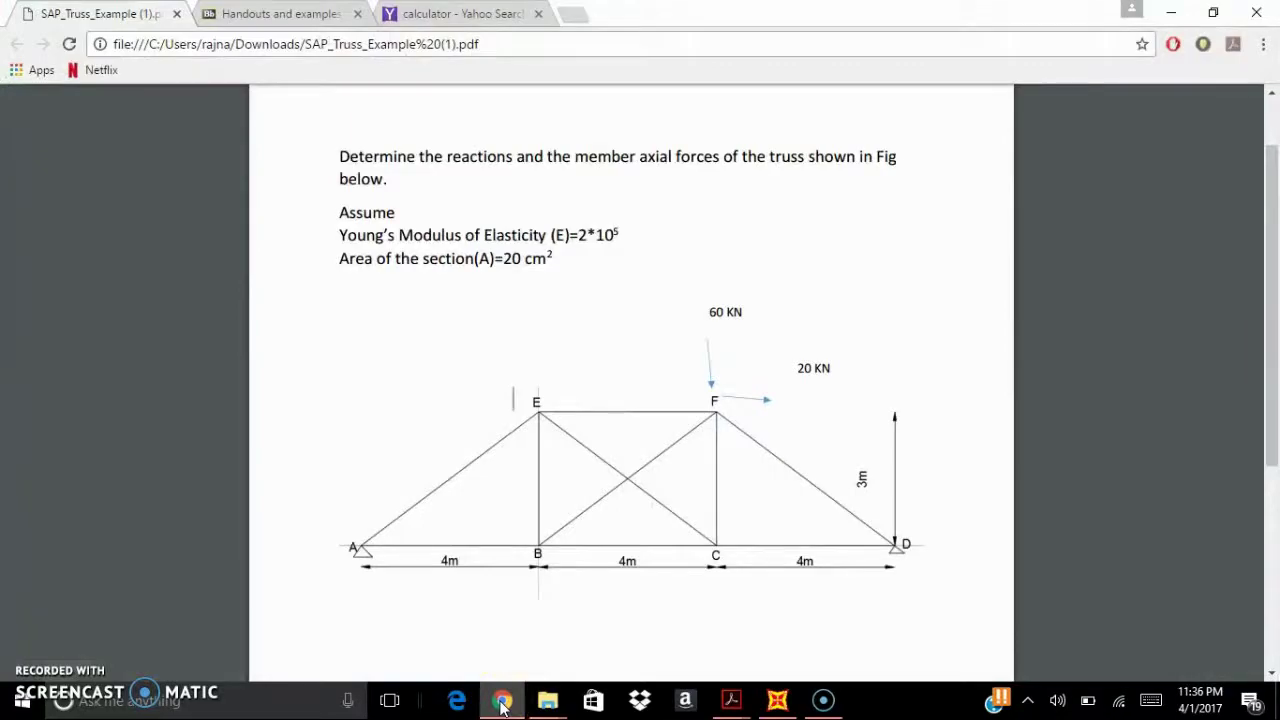
click(503, 707)
click(251, 306)
right_click(428, 312)
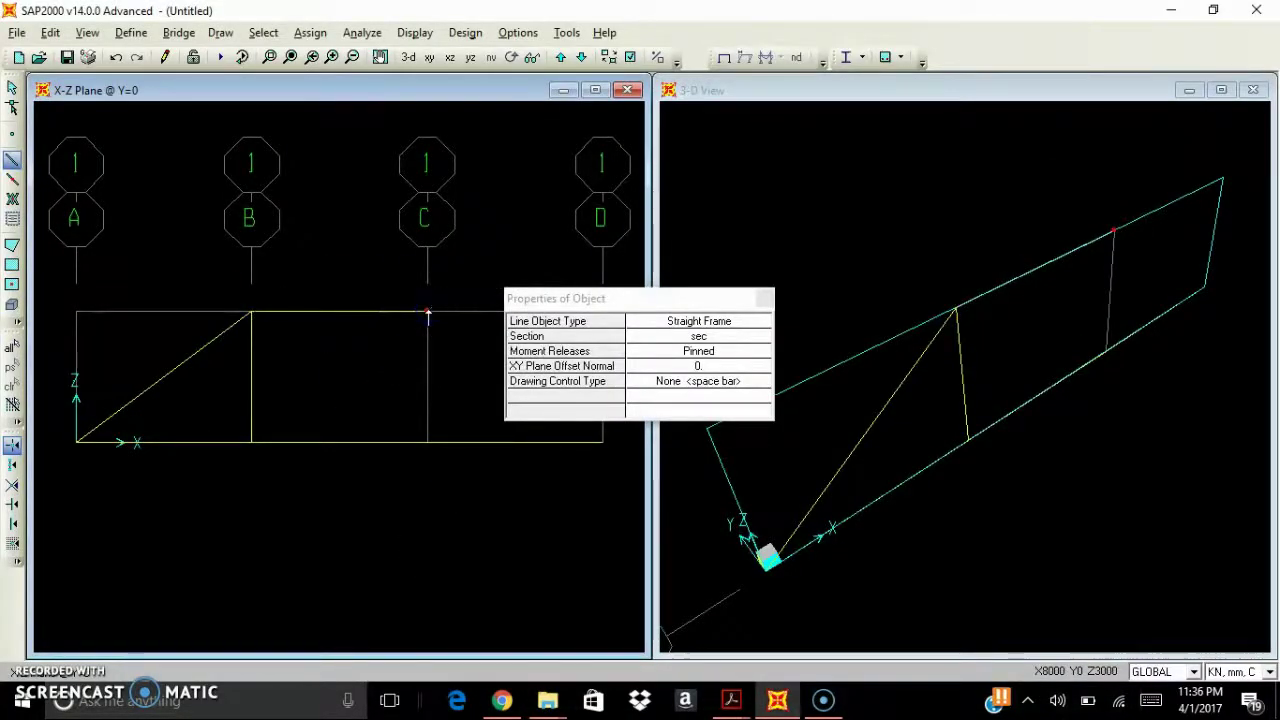
click(251, 443)
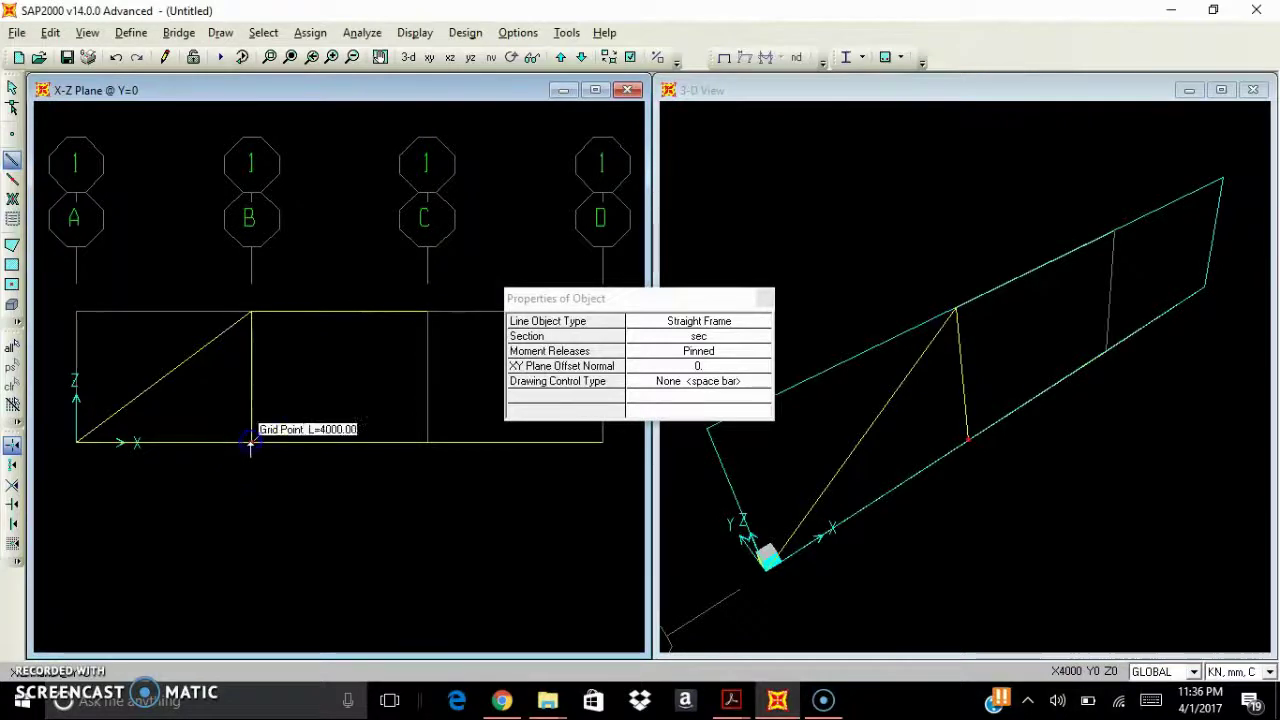
click(426, 312)
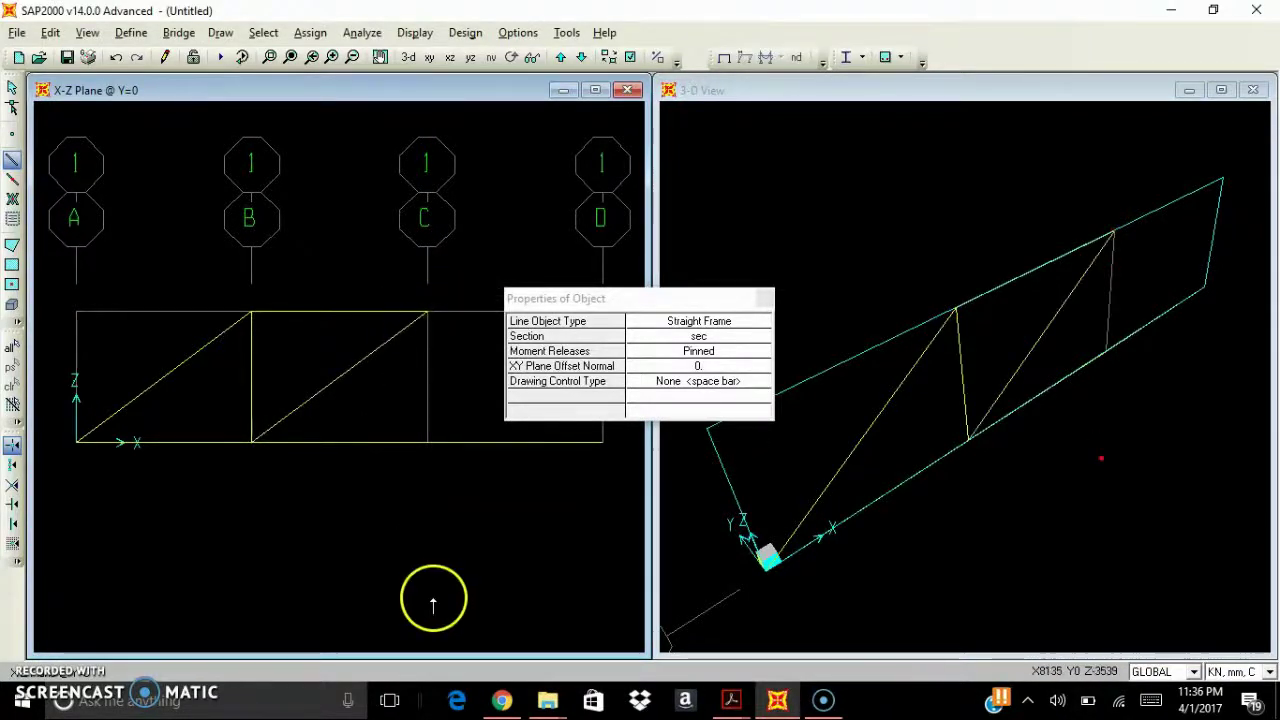
Step: Draw the vertical member from C to F and the inclined end member from F down to D
click(430, 443)
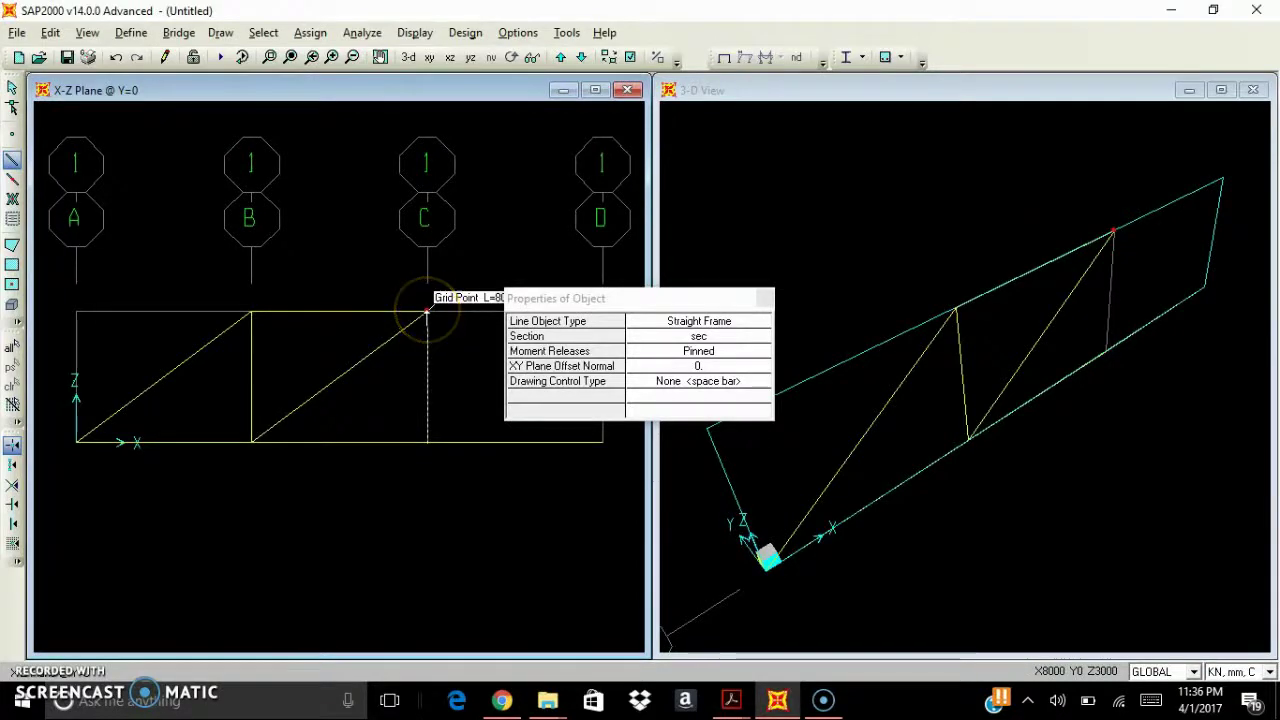
drag(629, 298, 886, 266)
click(561, 456)
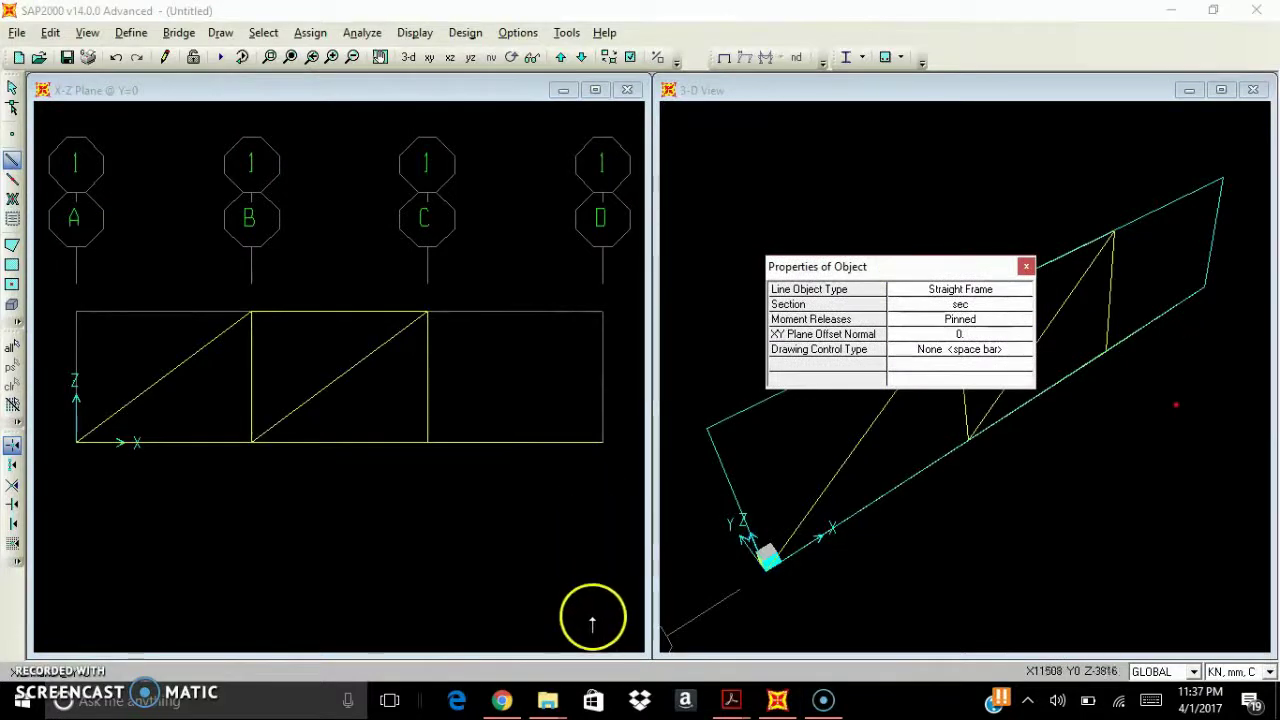
click(429, 312)
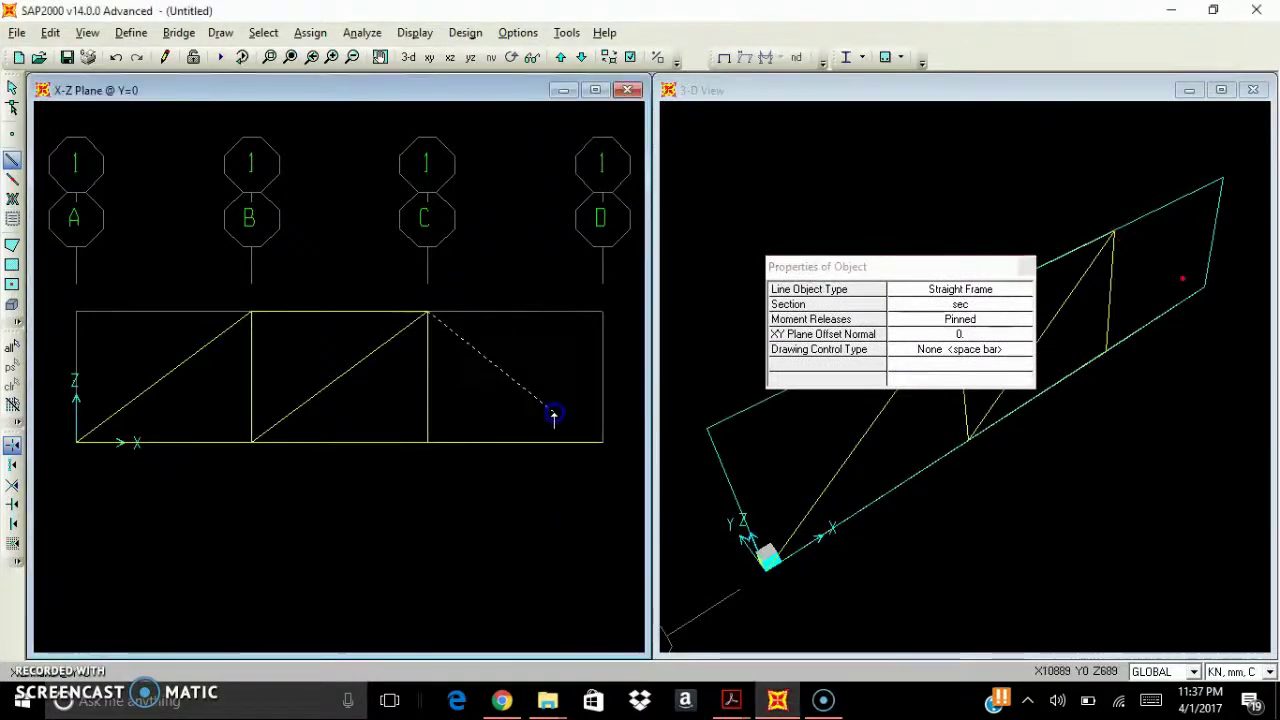
click(603, 442)
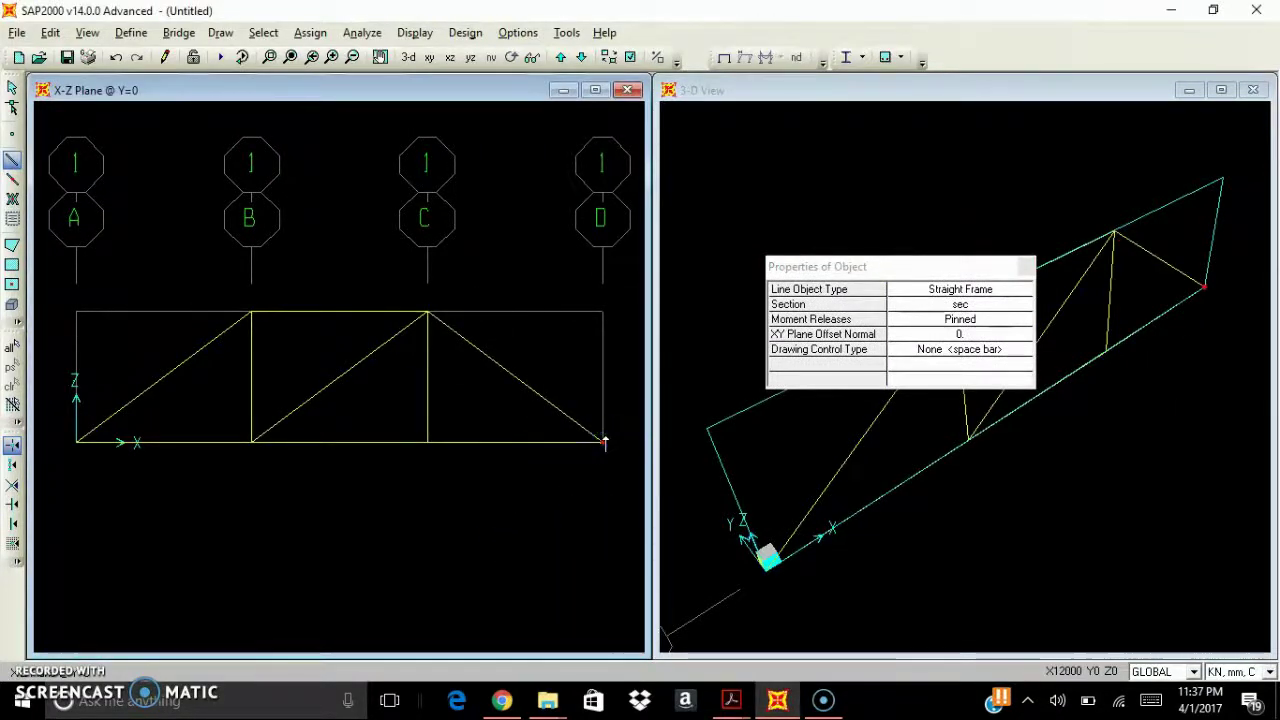
Step: Draw the second diagonal of the middle bay from E down to C
click(428, 442)
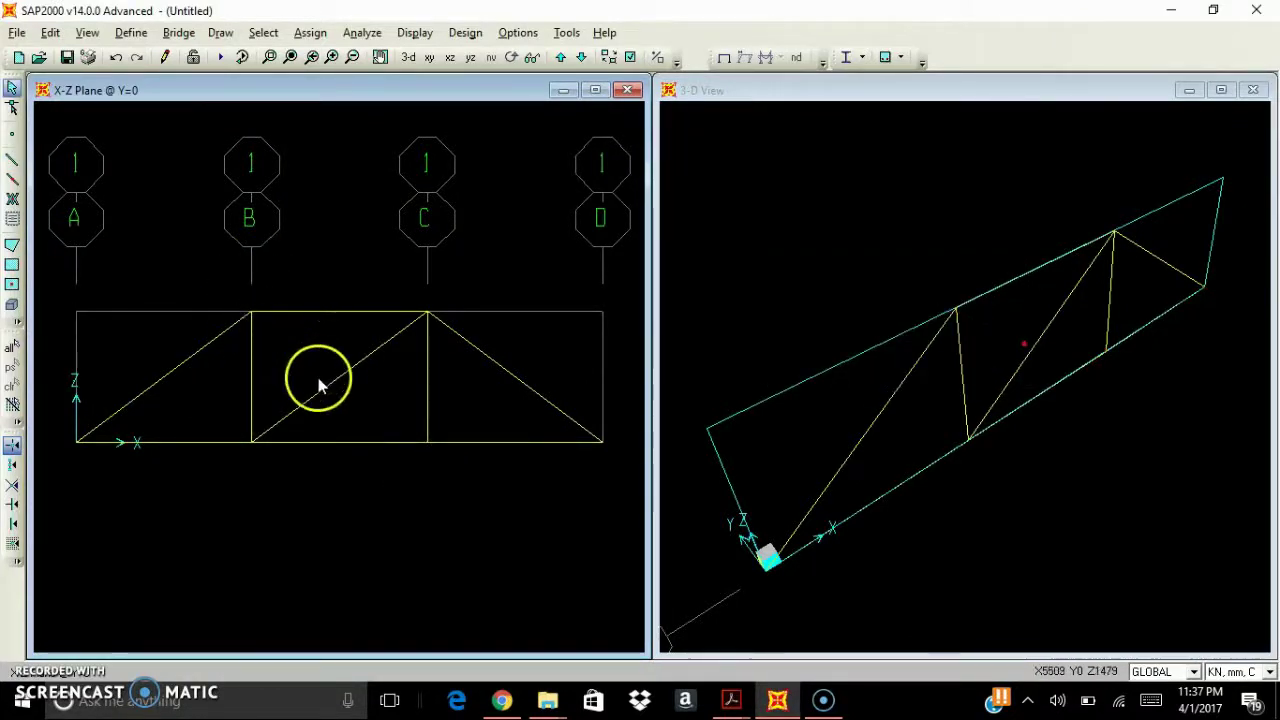
click(12, 160)
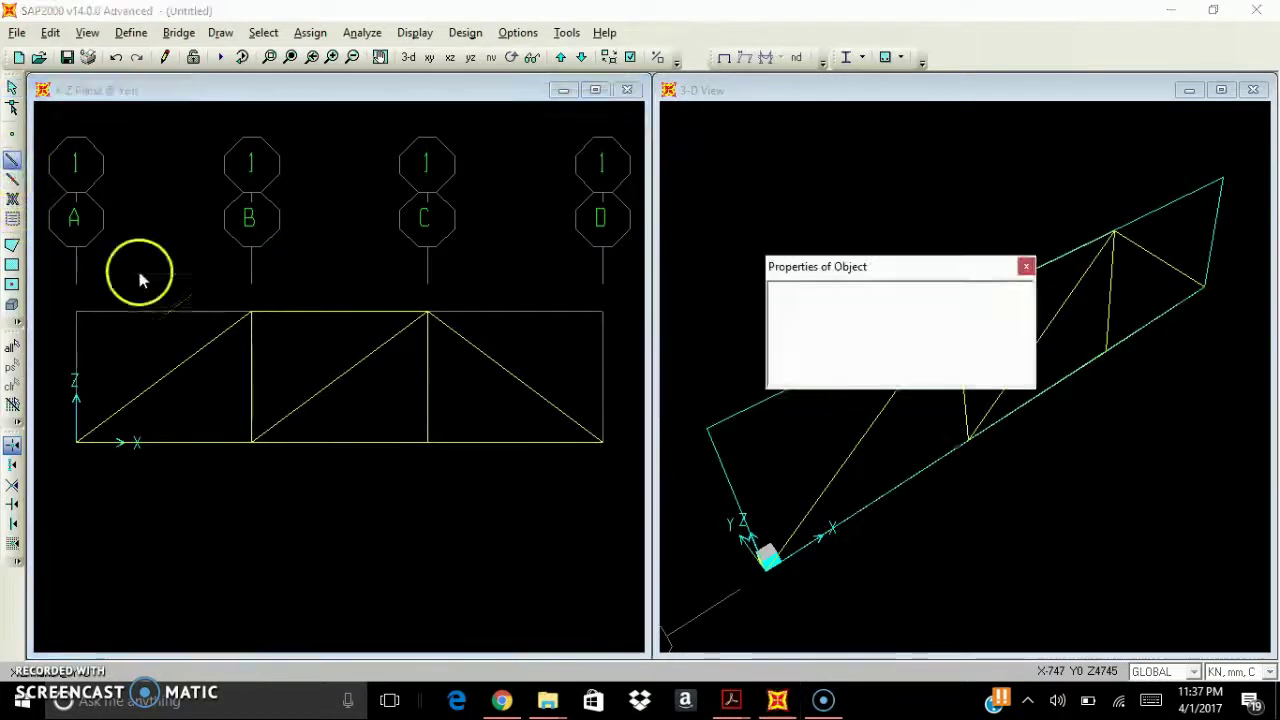
click(250, 313)
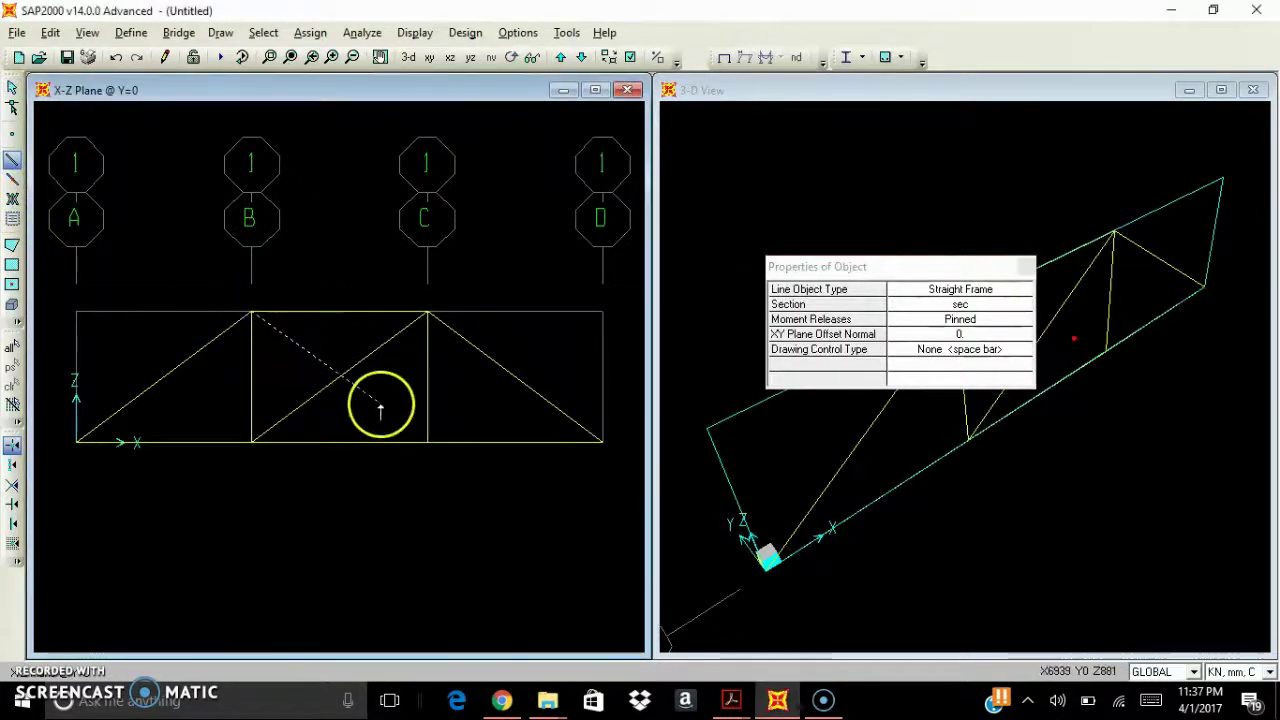
click(428, 441)
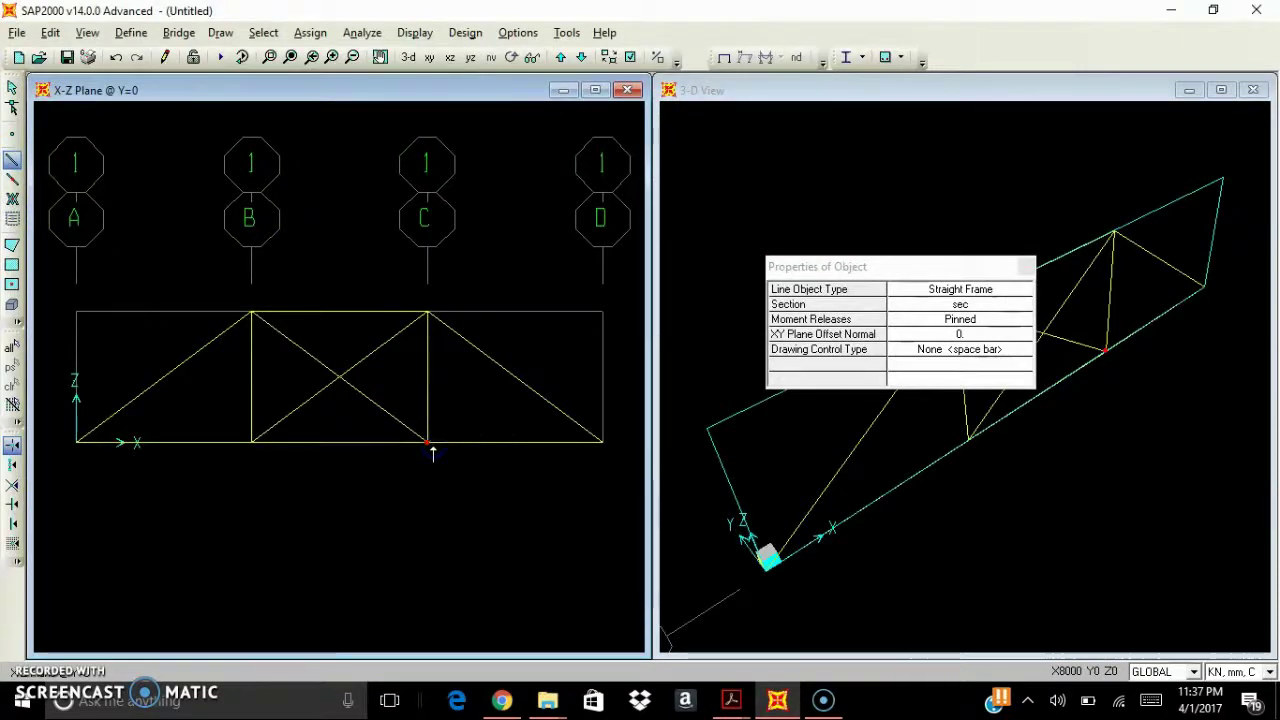
Step: Compare the drawn truss with the figure in the example PDF in Chrome, return to SAP2000 and end frame drawing
click(502, 700)
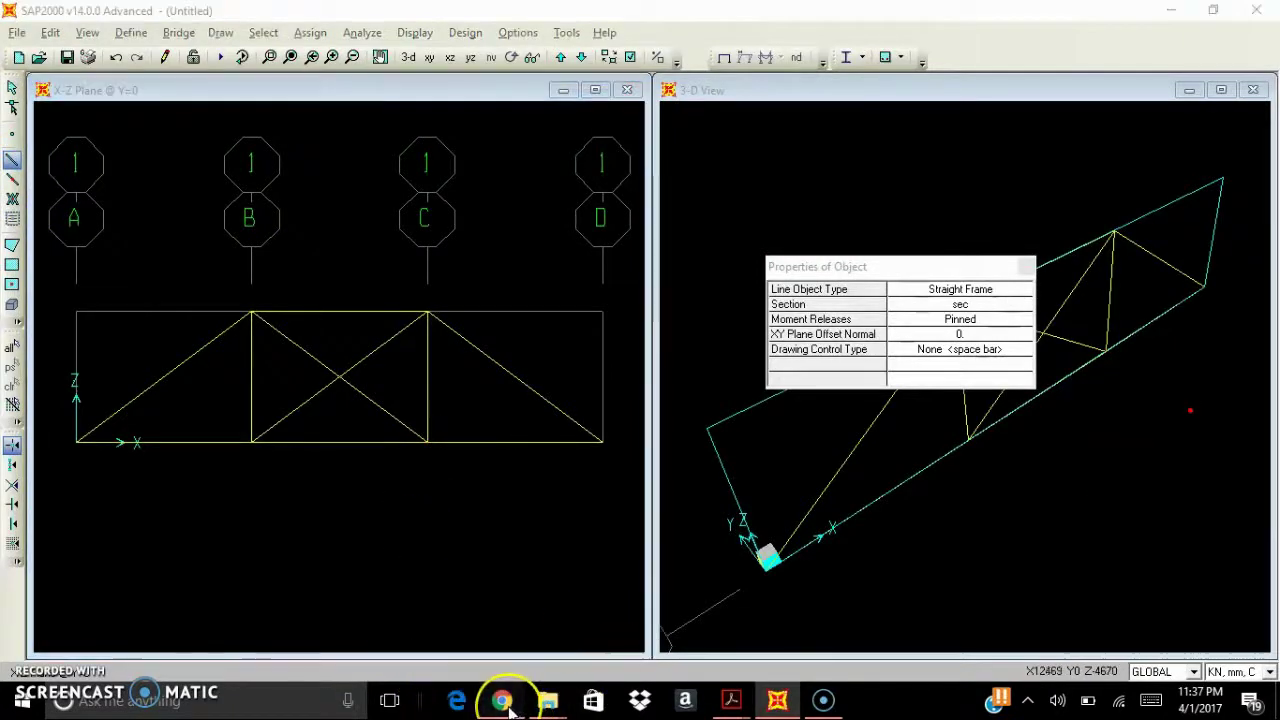
click(509, 707)
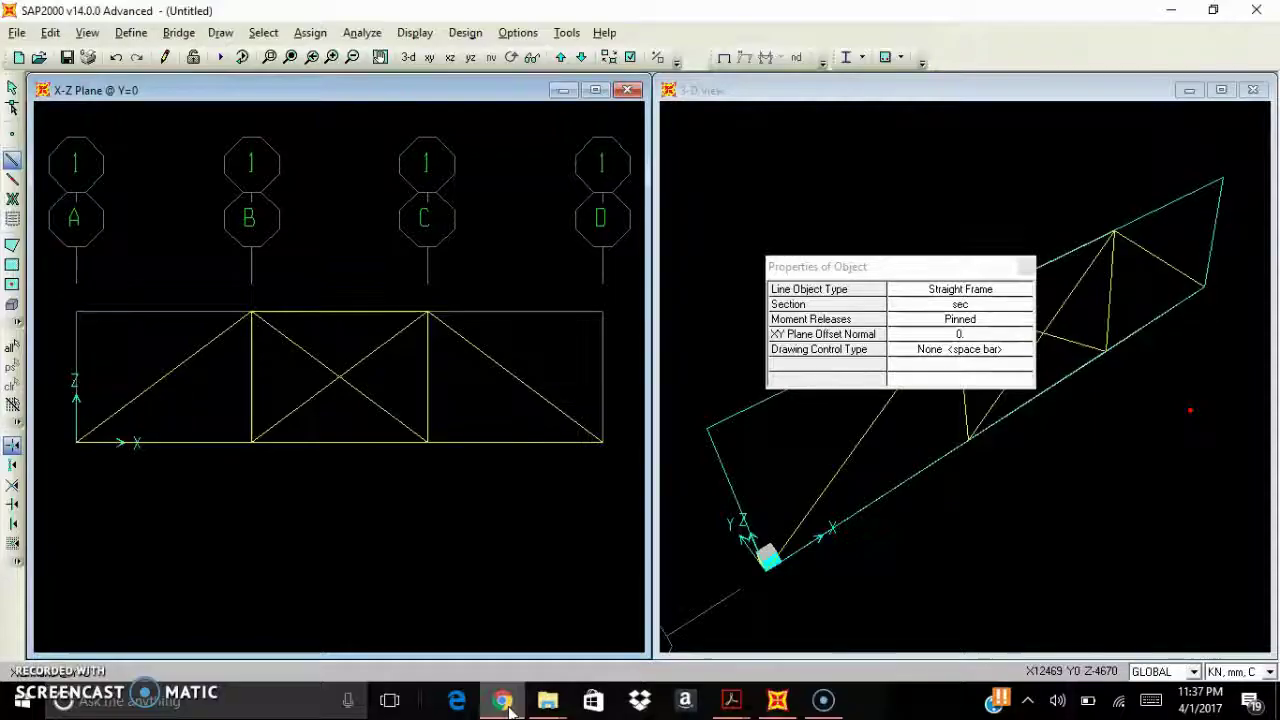
click(509, 707)
click(509, 707)
click(509, 707)
click(509, 707)
click(408, 390)
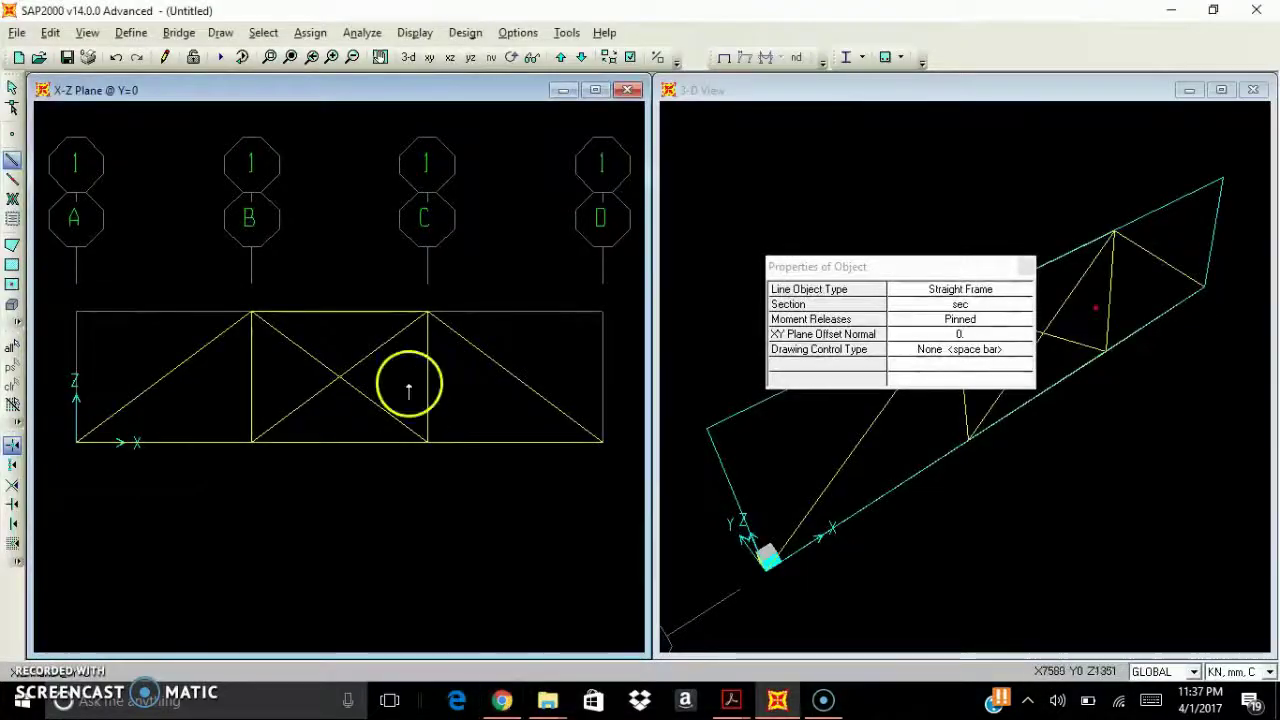
key(Escape)
Step: Examine the assignments of the diagonal member E–C, including its section and end releases, and close its line information
click(363, 398)
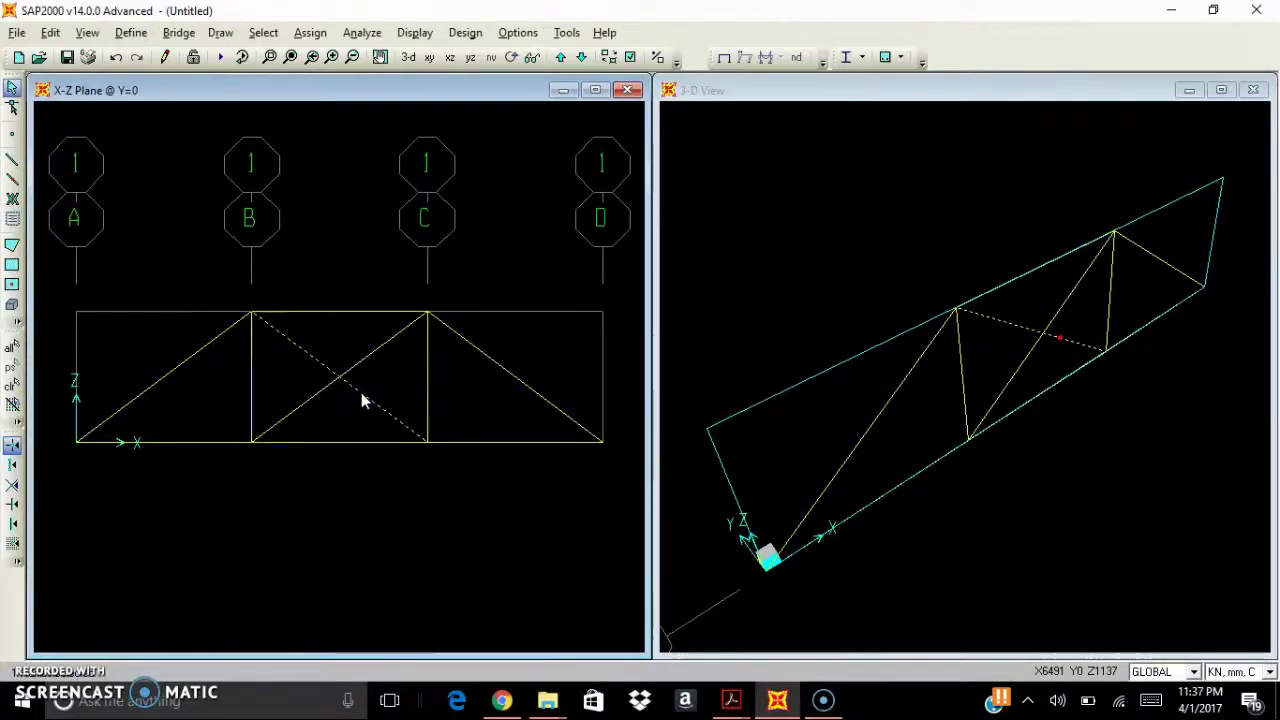
right_click(362, 397)
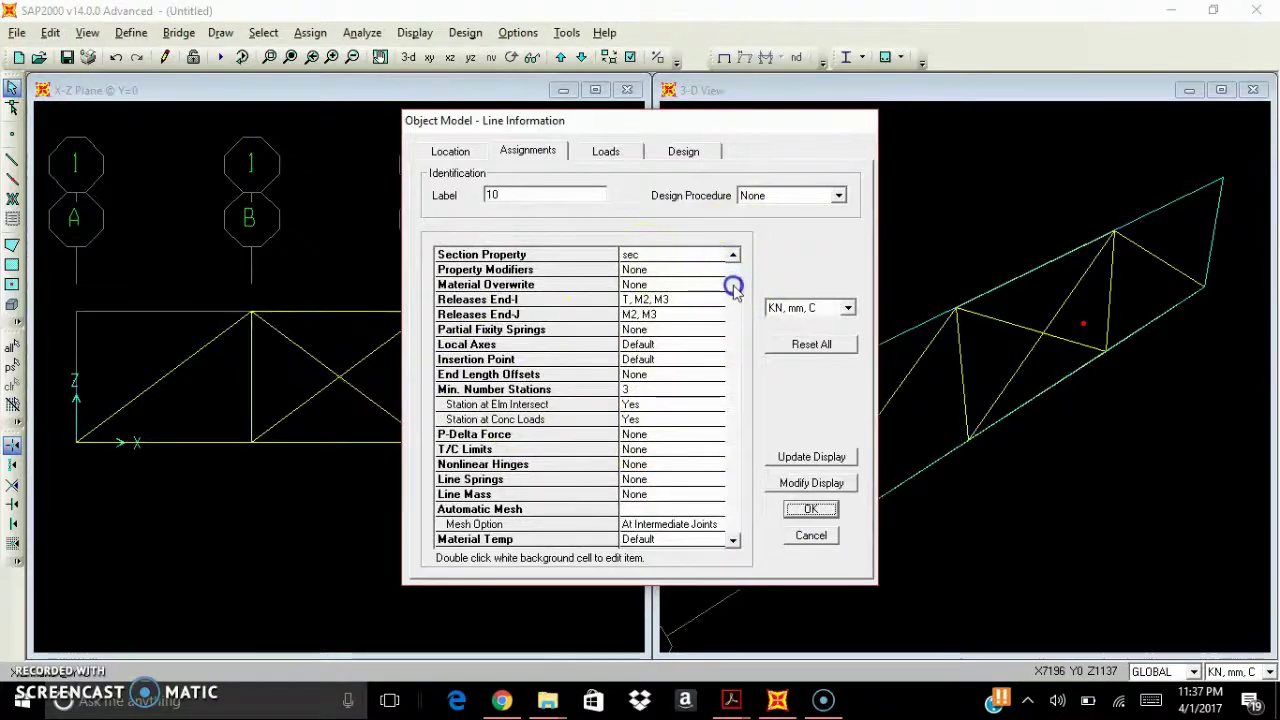
scroll(731, 338, down, 1)
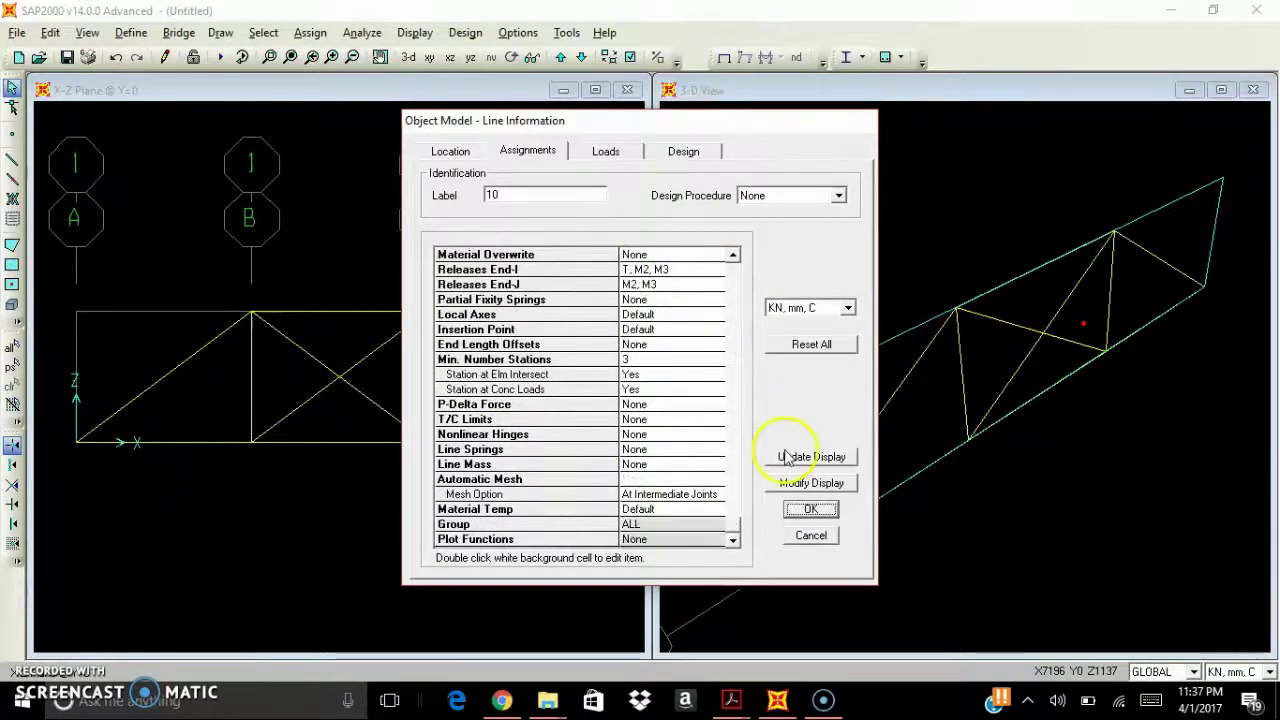
click(808, 510)
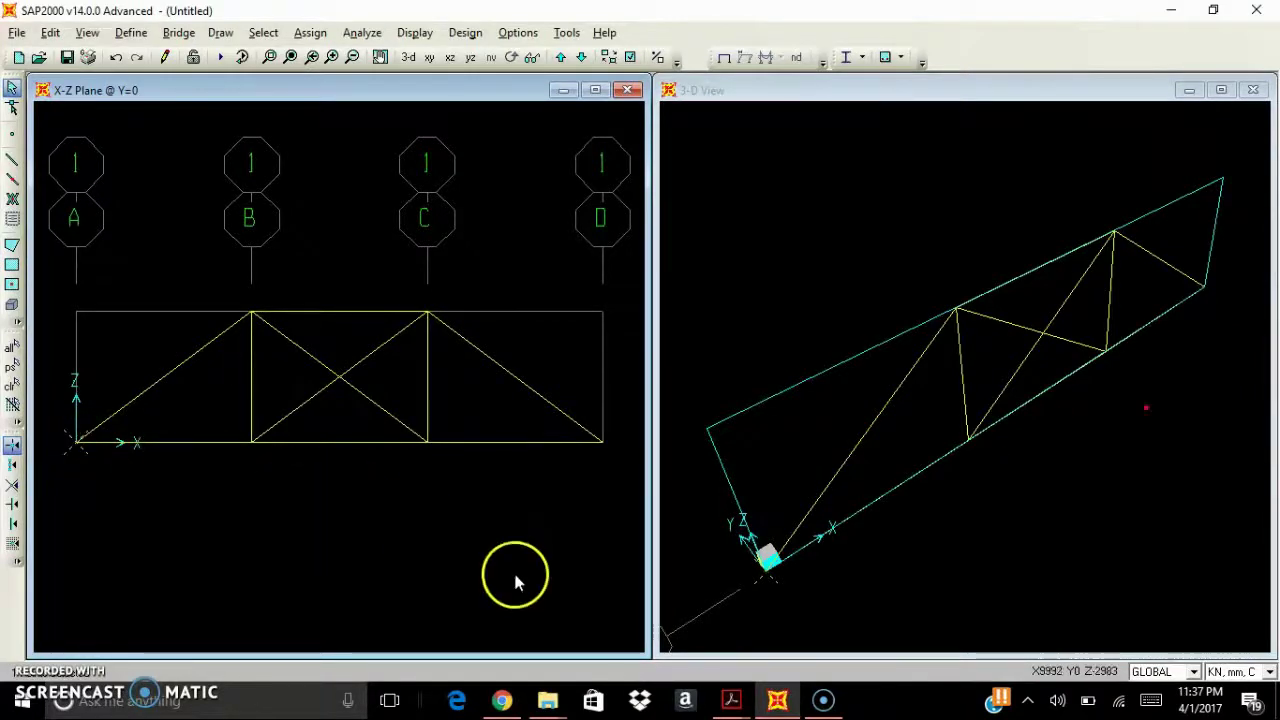
Step: Check the supports in the example PDF, and assign pinned restraints to end joints A and D
click(501, 701)
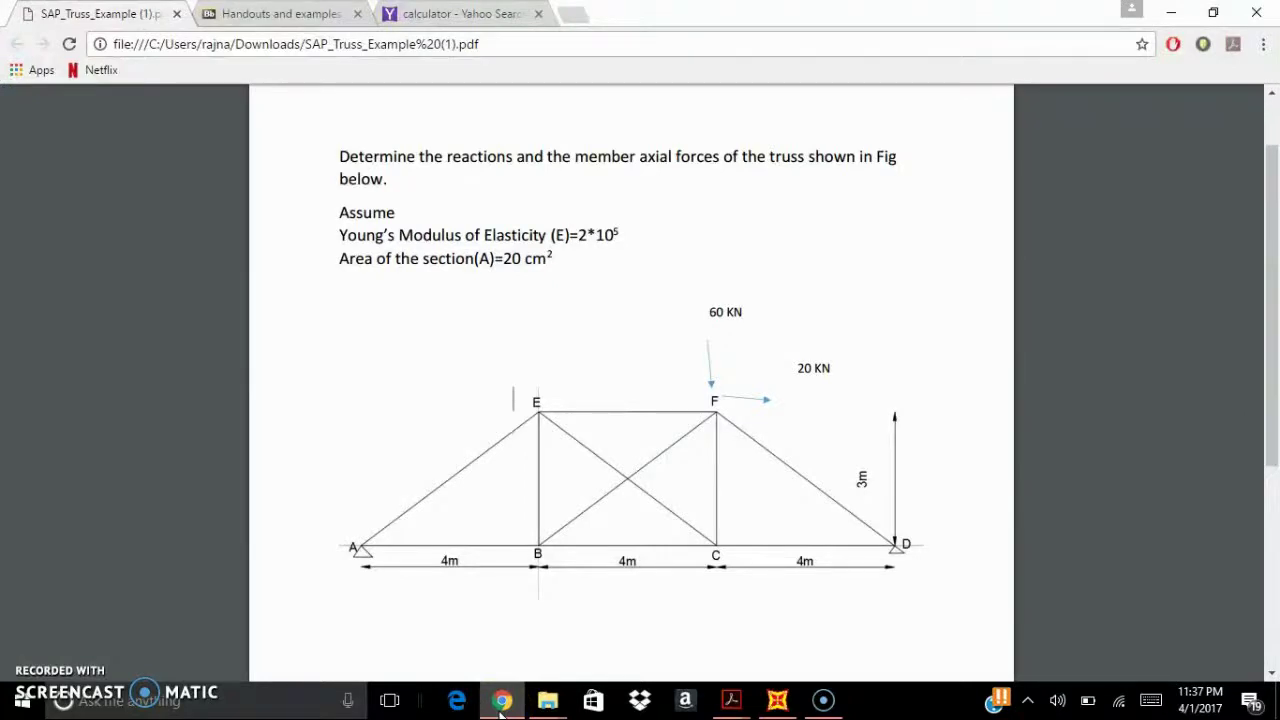
click(501, 712)
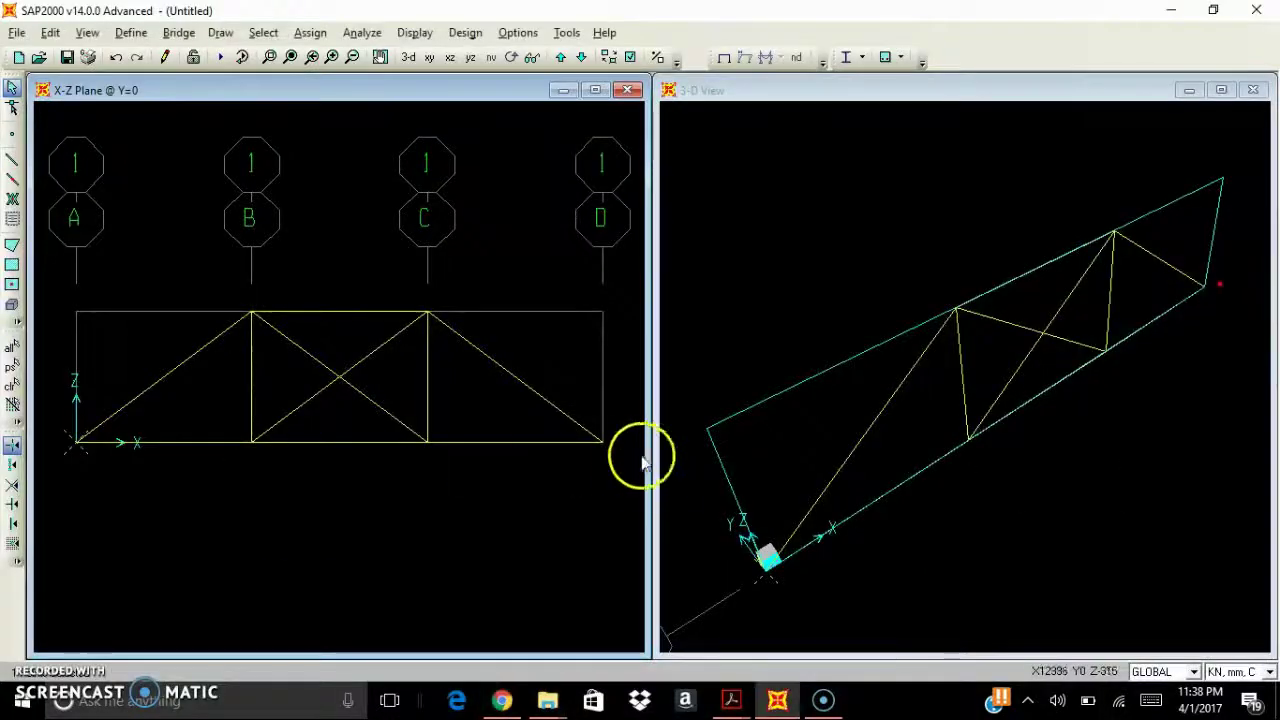
click(605, 441)
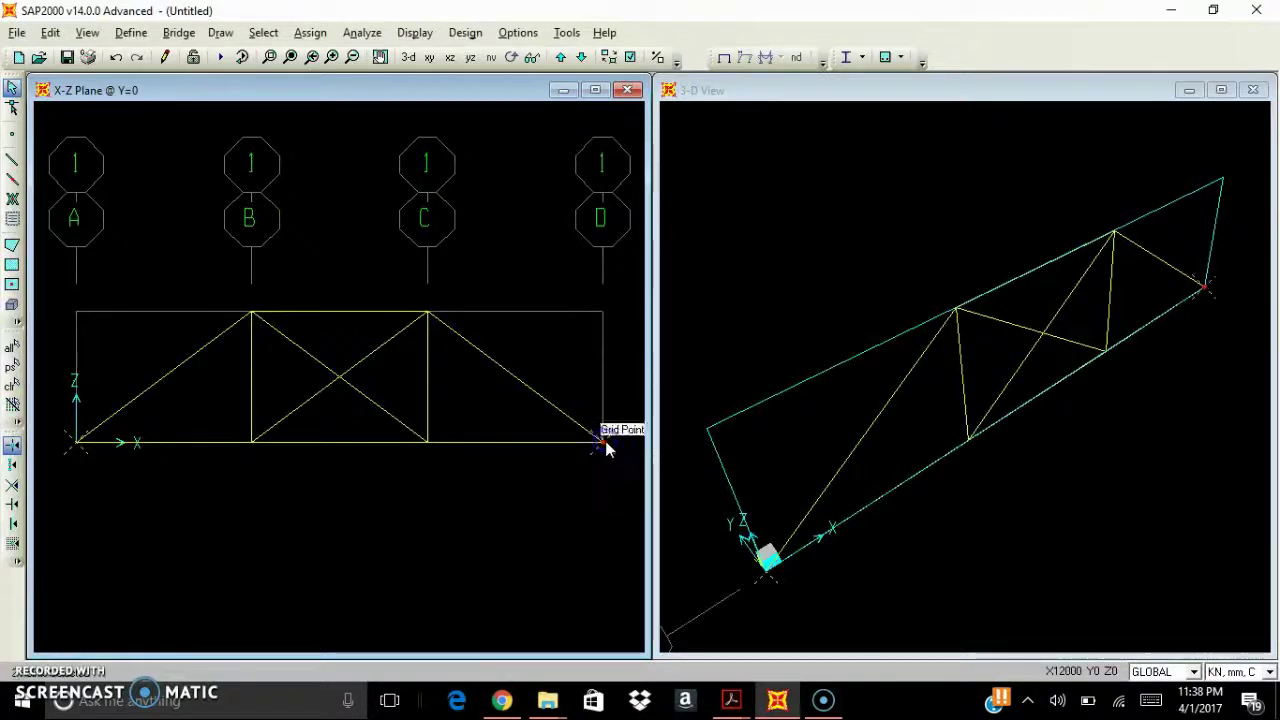
click(310, 33)
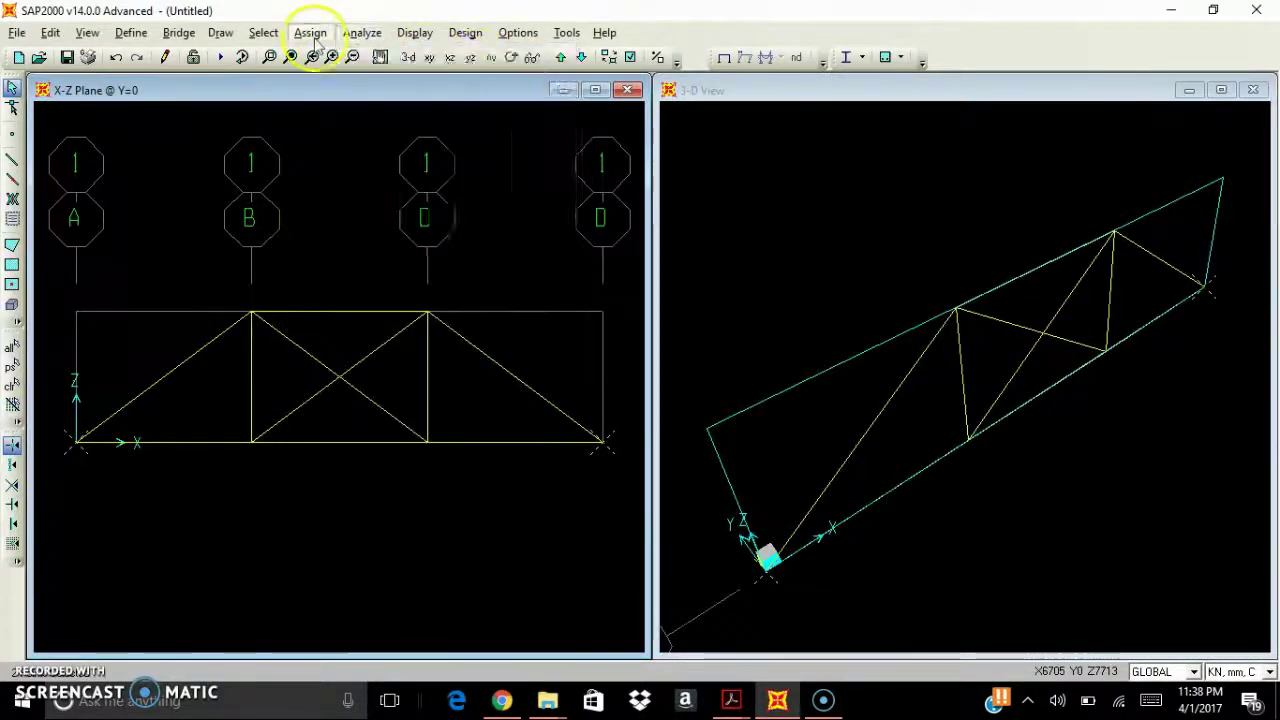
mouse_move(443, 57)
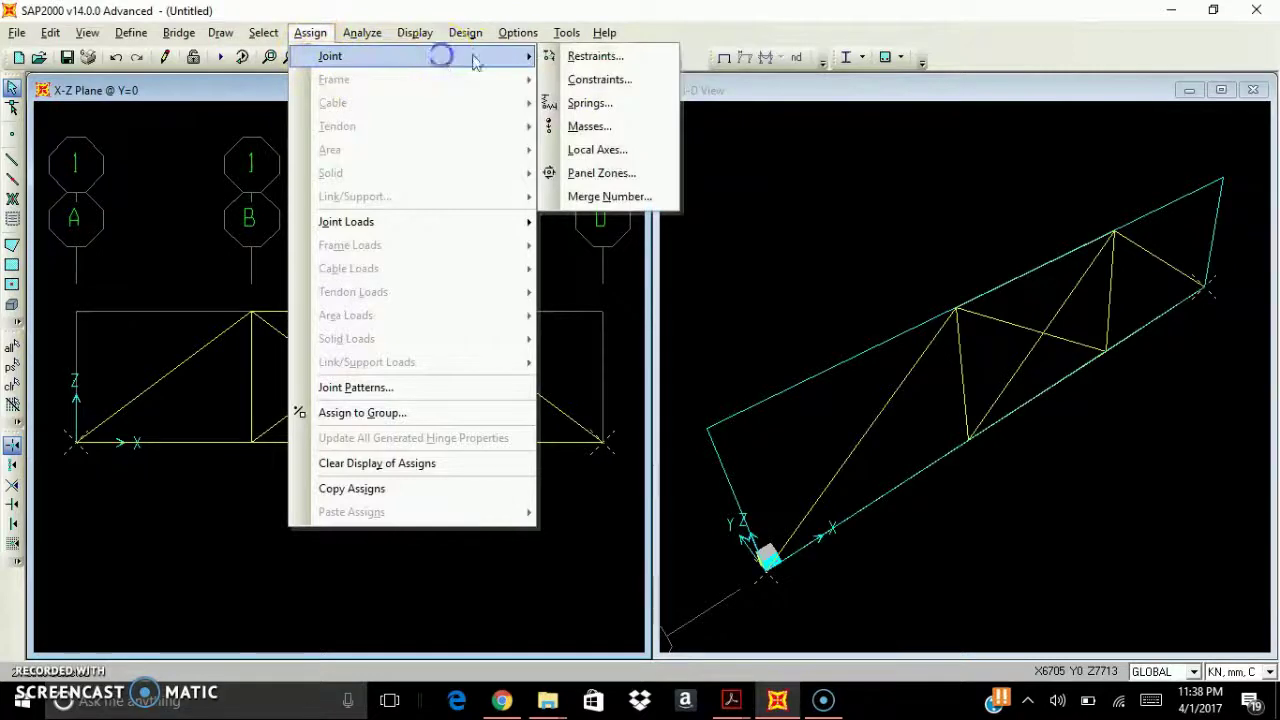
click(590, 57)
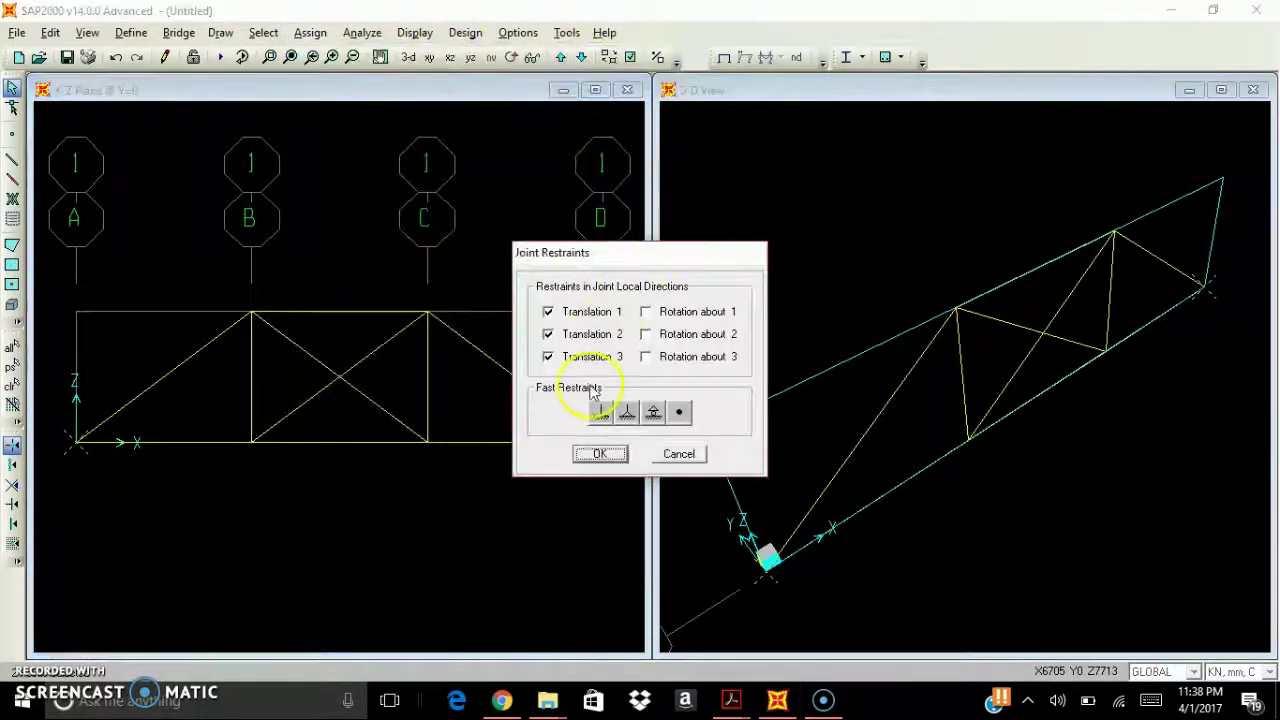
click(624, 414)
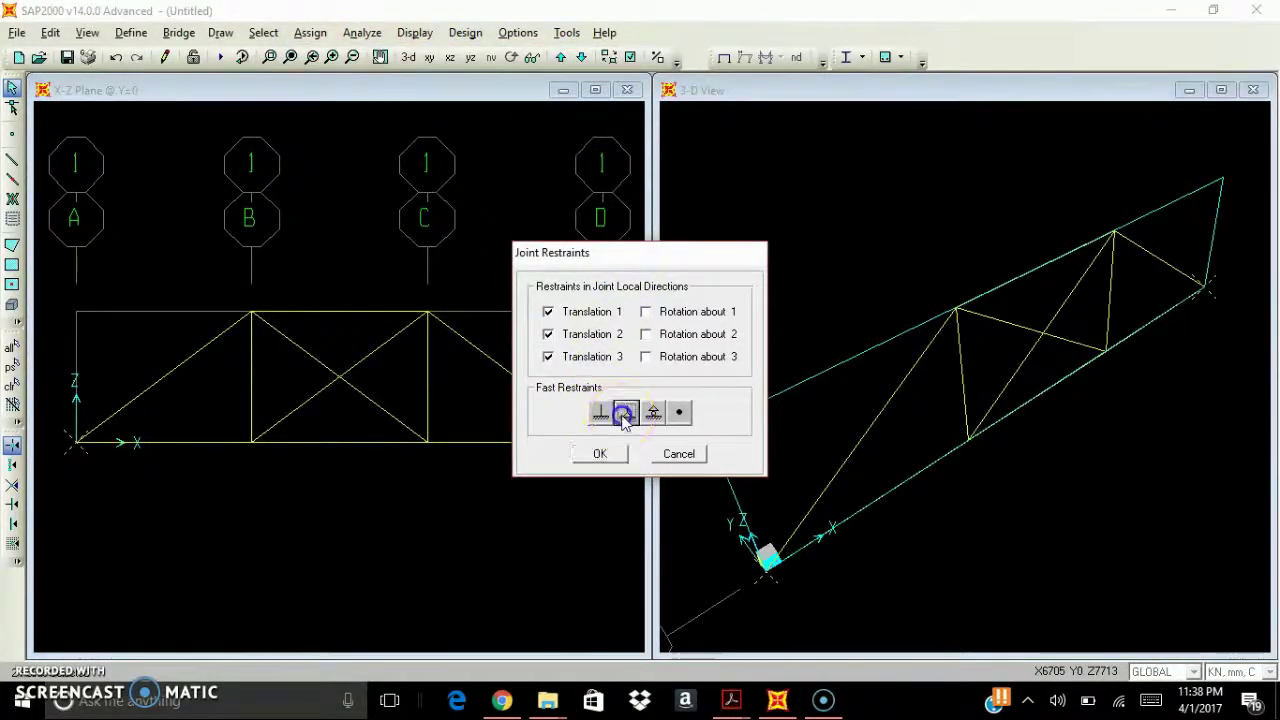
click(612, 458)
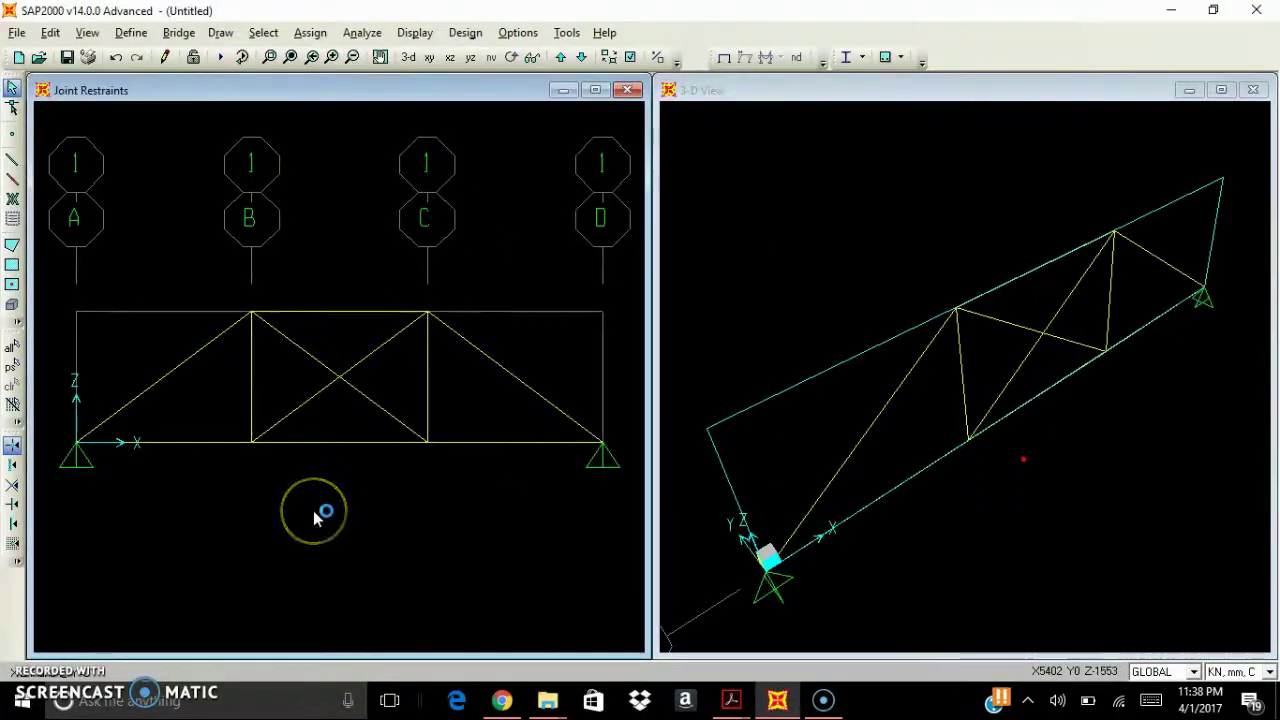